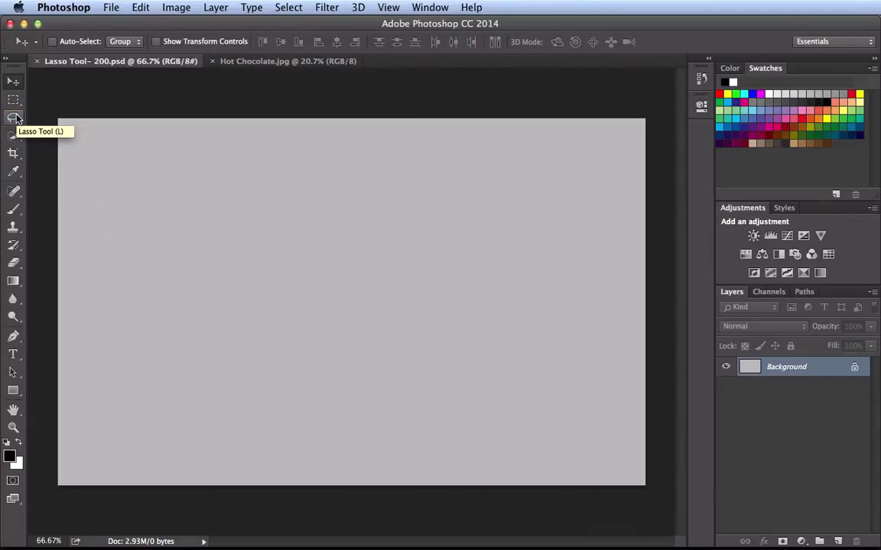
- Draw a closed, wavy freeform selection with four lobes across the gray canvas using the Lasso tool
{"action": "left_click", "coordinate": [18, 119]}
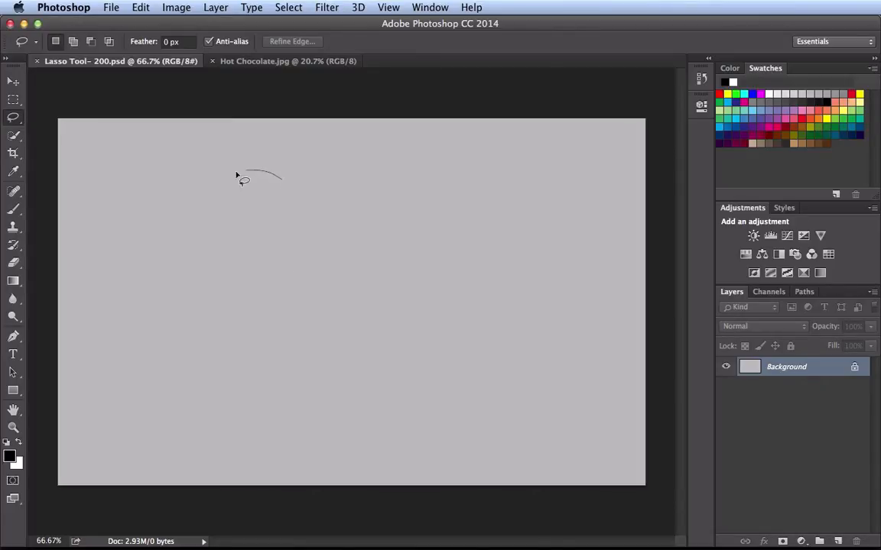
{"action": "mouse_move", "coordinate": [244, 271]}
{"action": "left_mouse_down"}
{"action": "mouse_move", "coordinate": [153, 325]}
{"action": "mouse_move", "coordinate": [150, 376]}
{"action": "mouse_move", "coordinate": [191, 409]}
{"action": "mouse_move", "coordinate": [244, 399]}
{"action": "mouse_move", "coordinate": [282, 340]}
{"action": "mouse_move", "coordinate": [327, 310]}
{"action": "mouse_move", "coordinate": [353, 334]}
{"action": "left_mouse_up"}
{"action": "mouse_move", "coordinate": [422, 391]}
{"action": "left_mouse_down"}
{"action": "mouse_move", "coordinate": [460, 382]}
{"action": "mouse_move", "coordinate": [464, 331]}
{"action": "mouse_move", "coordinate": [397, 251]}
{"action": "mouse_move", "coordinate": [464, 207]}
{"action": "left_mouse_up"}
{"action": "mouse_move", "coordinate": [438, 160]}
{"action": "left_mouse_down"}
{"action": "mouse_move", "coordinate": [394, 165]}
{"action": "mouse_move", "coordinate": [284, 231]}
{"action": "left_mouse_up"}
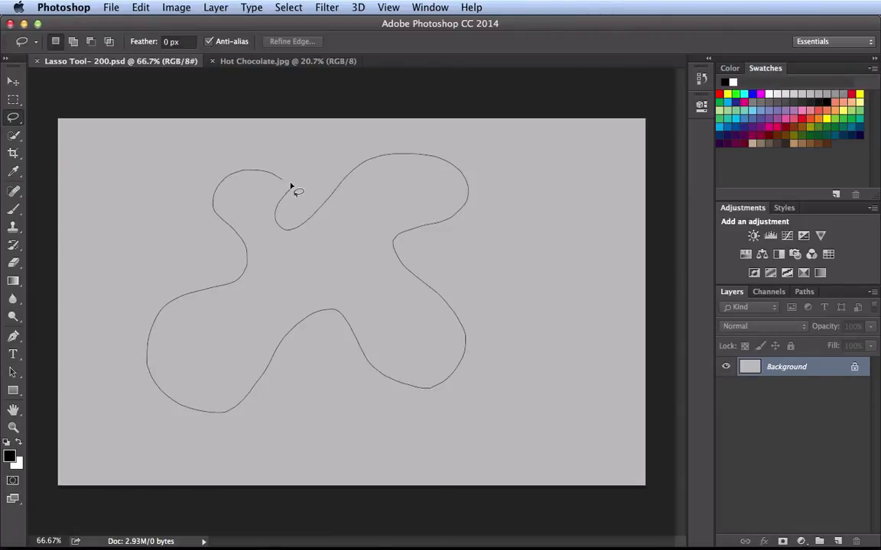
{"action": "left_click_drag", "start_coordinate": [287, 183], "coordinate": [289, 185]}
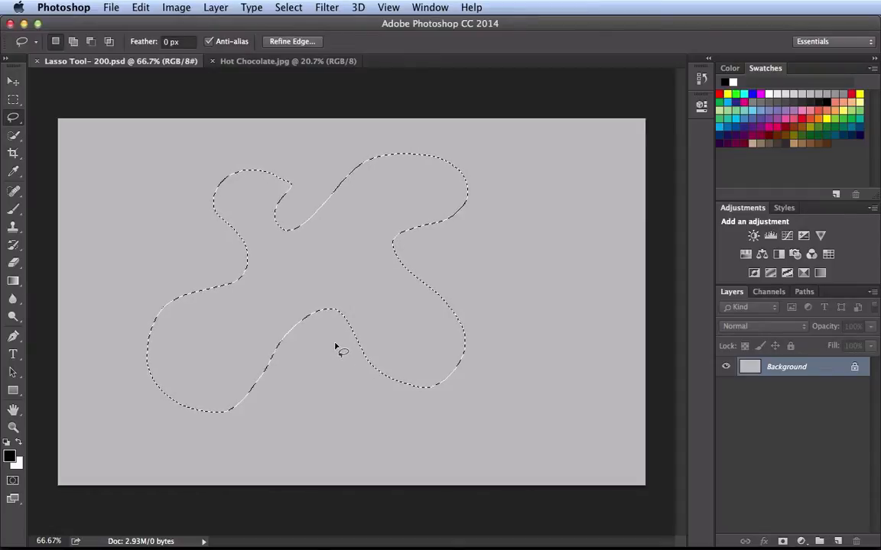
- Replace the selection with a new irregular lasso shape, letting a straight segment close its open right side
{"action": "left_click_drag", "start_coordinate": [506, 225], "coordinate": [488, 210]}
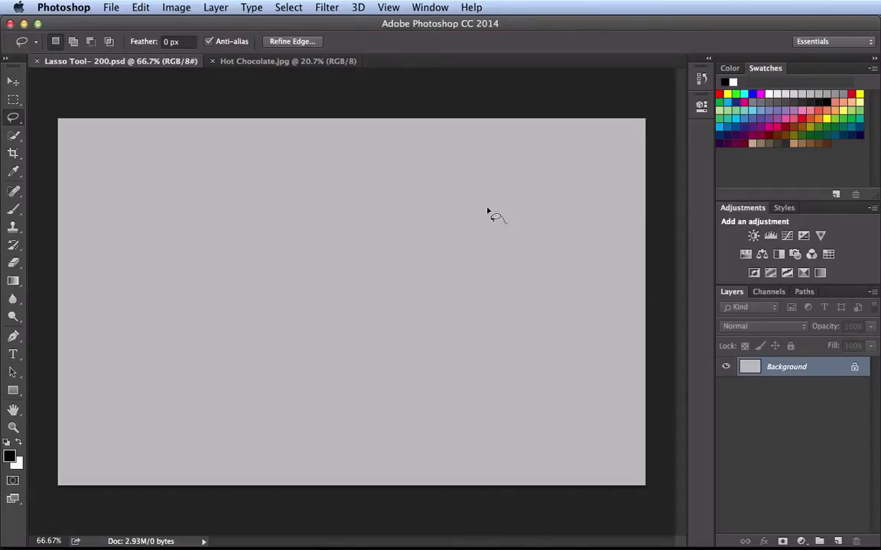
{"action": "mouse_move", "coordinate": [368, 295]}
{"action": "left_mouse_down"}
{"action": "mouse_move", "coordinate": [313, 286]}
{"action": "mouse_move", "coordinate": [262, 206]}
{"action": "mouse_move", "coordinate": [215, 213]}
{"action": "mouse_move", "coordinate": [210, 307]}
{"action": "left_mouse_up"}
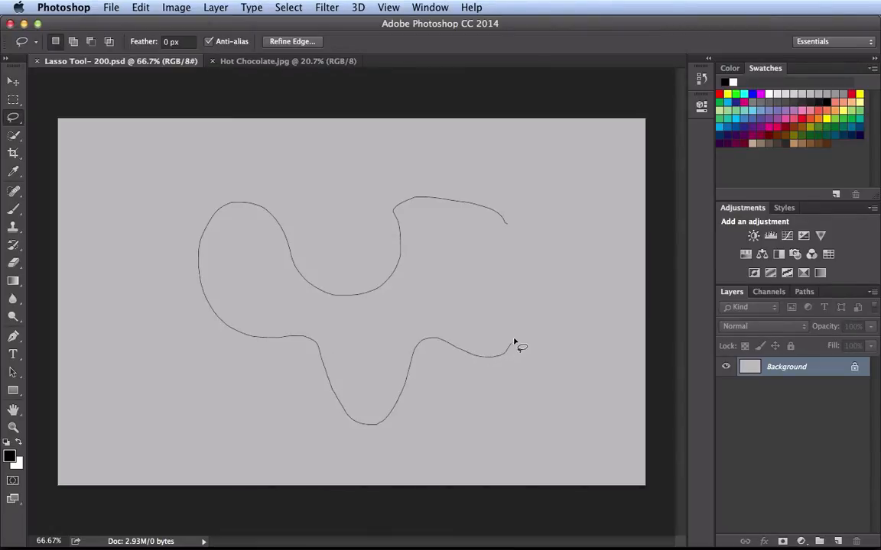
{"action": "left_click_drag", "start_coordinate": [514, 341], "coordinate": [520, 348]}
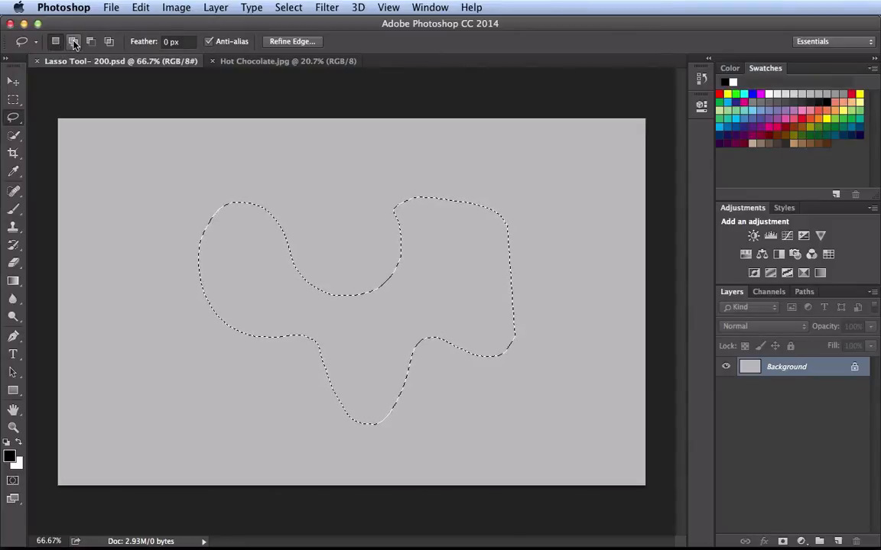
- Clear the selection, combine three overlapping freehand circles into one using the Add to selection mode, and deselect the result
{"action": "left_click", "coordinate": [73, 42]}
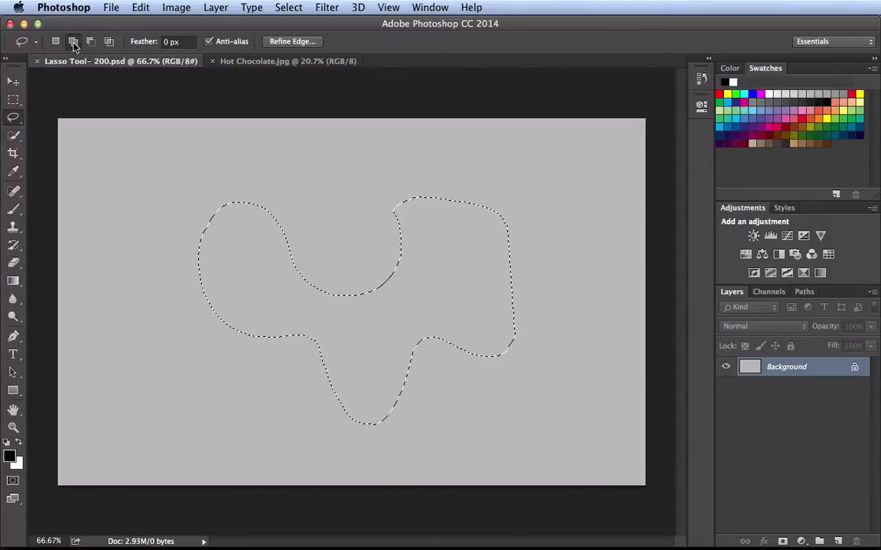
{"action": "key", "text": "super+d"}
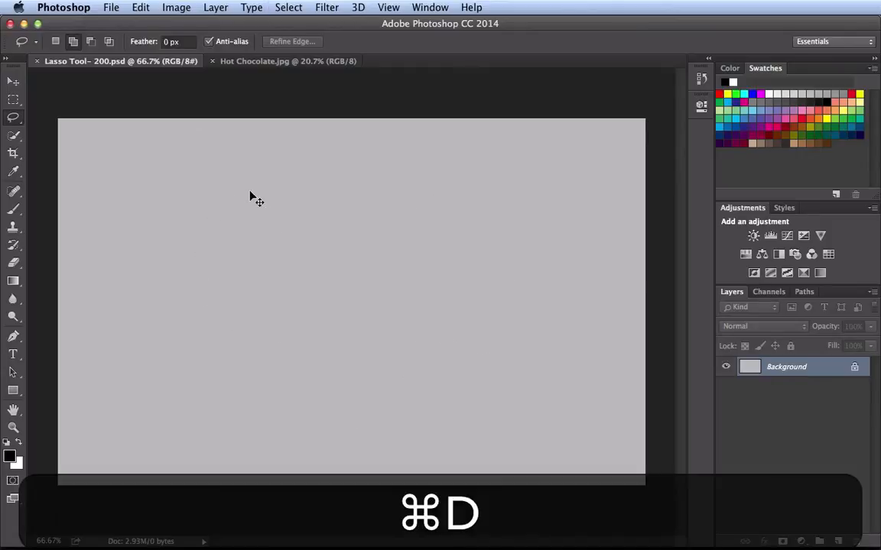
{"action": "mouse_move", "coordinate": [194, 180]}
{"action": "left_mouse_down"}
{"action": "mouse_move", "coordinate": [161, 189]}
{"action": "mouse_move", "coordinate": [183, 308]}
{"action": "mouse_move", "coordinate": [267, 256]}
{"action": "mouse_move", "coordinate": [201, 169]}
{"action": "left_mouse_up"}
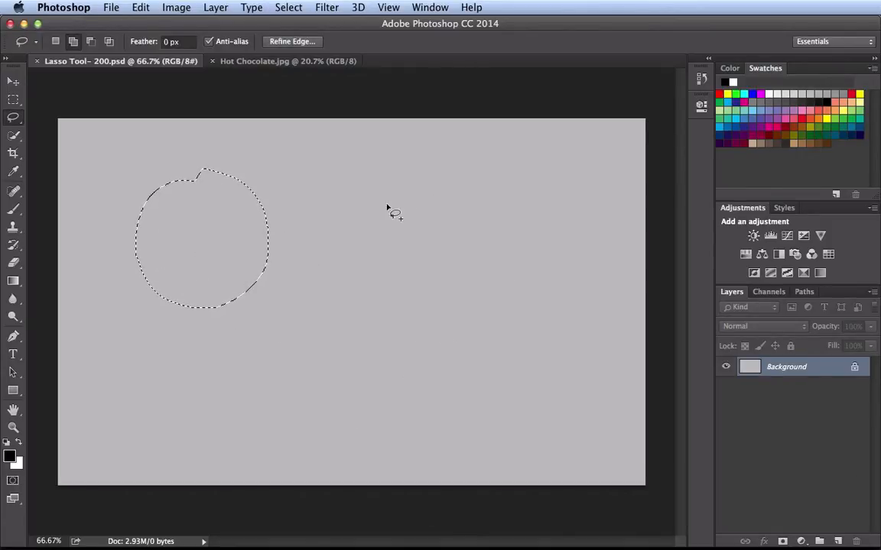
{"action": "mouse_move", "coordinate": [382, 160]}
{"action": "left_mouse_down"}
{"action": "mouse_move", "coordinate": [350, 165]}
{"action": "mouse_move", "coordinate": [305, 246]}
{"action": "mouse_move", "coordinate": [361, 298]}
{"action": "mouse_move", "coordinate": [447, 239]}
{"action": "mouse_move", "coordinate": [385, 160]}
{"action": "left_mouse_up"}
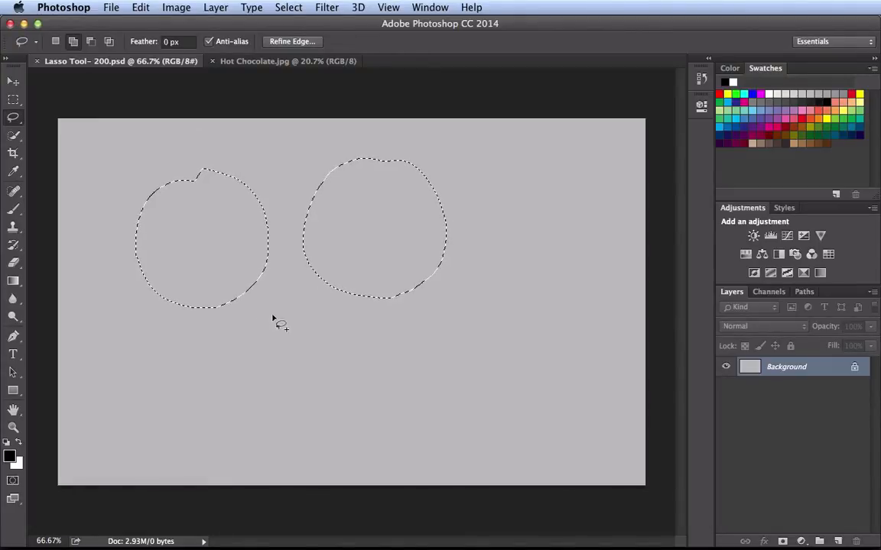
{"action": "mouse_move", "coordinate": [322, 216]}
{"action": "left_mouse_down"}
{"action": "mouse_move", "coordinate": [297, 209]}
{"action": "mouse_move", "coordinate": [198, 282]}
{"action": "mouse_move", "coordinate": [253, 334]}
{"action": "mouse_move", "coordinate": [350, 286]}
{"action": "mouse_move", "coordinate": [329, 219]}
{"action": "left_mouse_up"}
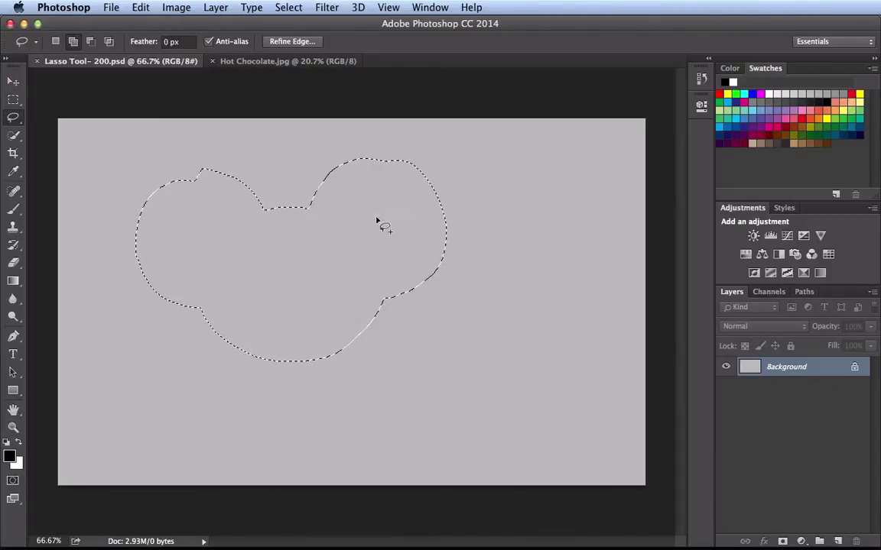
{"action": "key", "text": "super+d"}
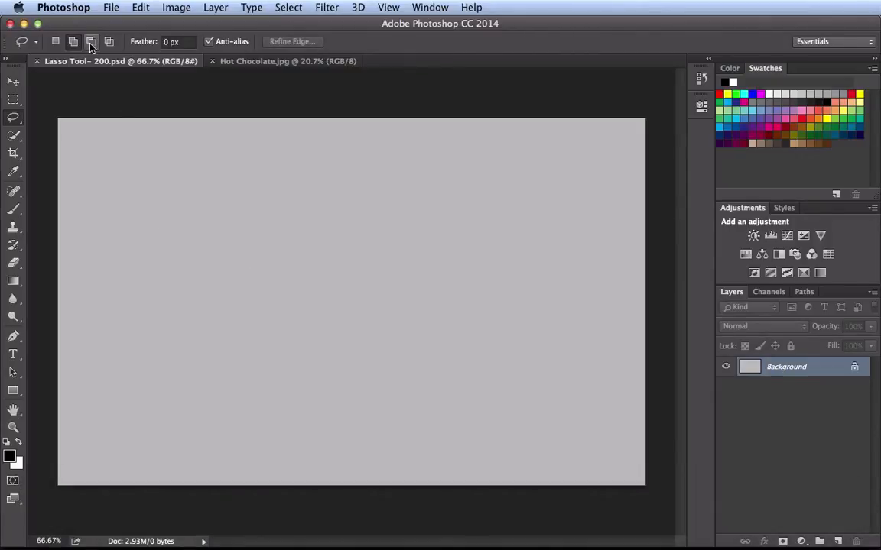
- In Subtract from selection mode, lasso a large circle, cut away its upper-left area to leave a crescent, and deselect it
{"action": "left_click", "coordinate": [91, 43]}
{"action": "mouse_move", "coordinate": [327, 171]}
{"action": "left_mouse_down"}
{"action": "mouse_move", "coordinate": [234, 185]}
{"action": "mouse_move", "coordinate": [217, 376]}
{"action": "mouse_move", "coordinate": [420, 351]}
{"action": "mouse_move", "coordinate": [329, 158]}
{"action": "left_mouse_up"}
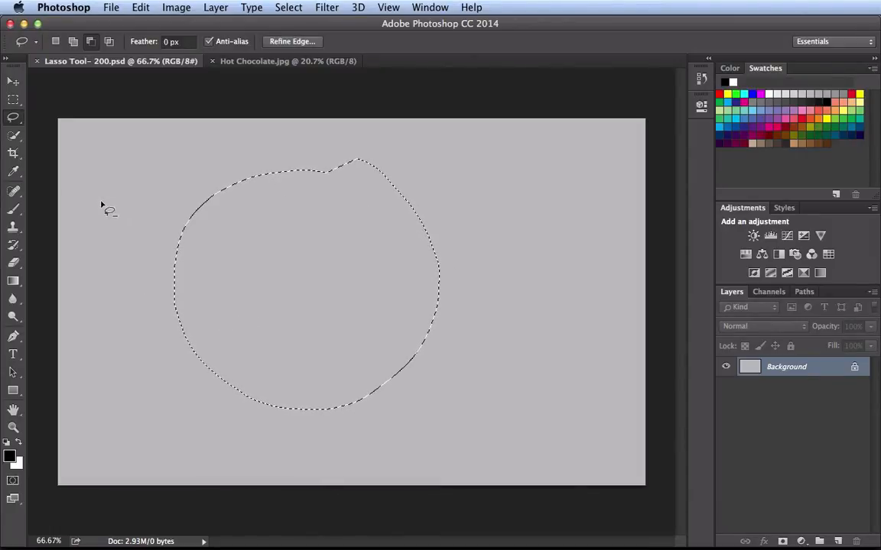
{"action": "left_click_drag", "start_coordinate": [104, 203], "coordinate": [203, 322]}
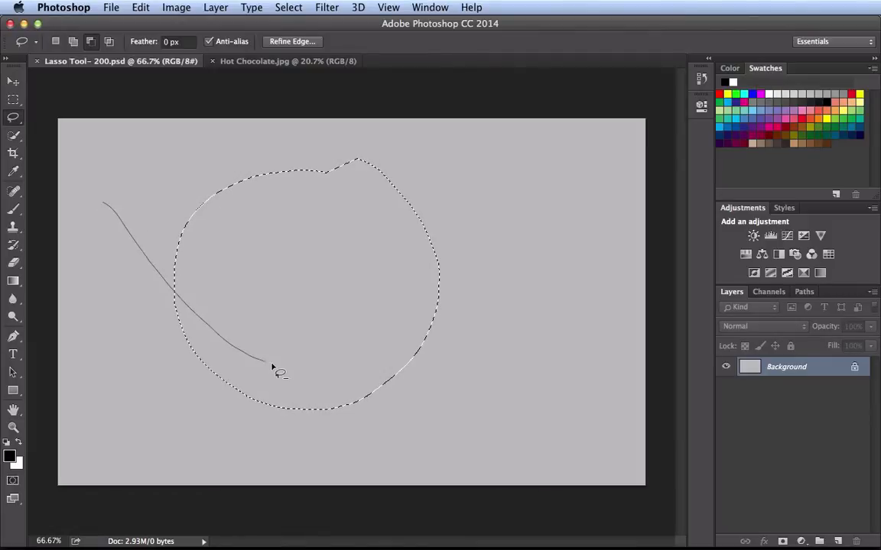
{"action": "mouse_move", "coordinate": [271, 366]}
{"action": "left_mouse_down"}
{"action": "mouse_move", "coordinate": [342, 363]}
{"action": "mouse_move", "coordinate": [376, 335]}
{"action": "mouse_move", "coordinate": [403, 306]}
{"action": "mouse_move", "coordinate": [409, 247]}
{"action": "left_mouse_up"}
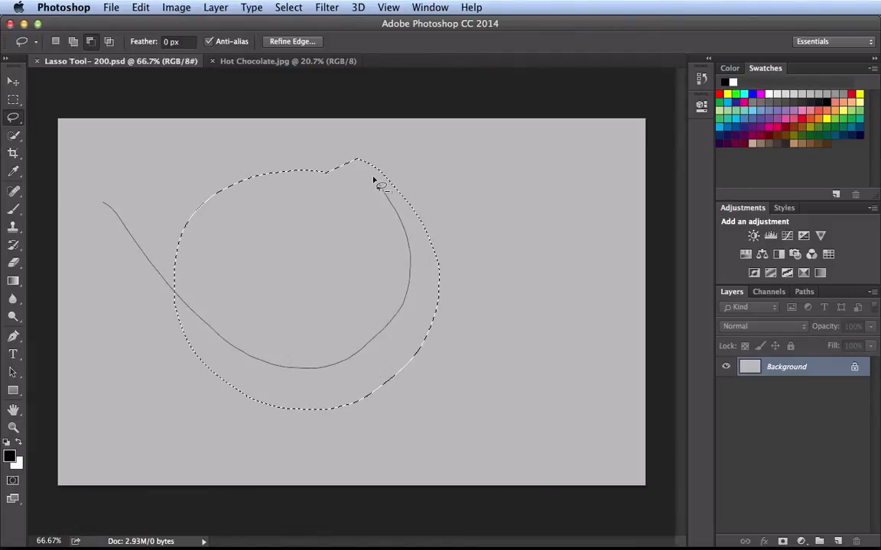
{"action": "mouse_move", "coordinate": [375, 181]}
{"action": "left_mouse_down"}
{"action": "mouse_move", "coordinate": [340, 145]}
{"action": "mouse_move", "coordinate": [222, 134]}
{"action": "mouse_move", "coordinate": [168, 149]}
{"action": "mouse_move", "coordinate": [115, 174]}
{"action": "left_mouse_up"}
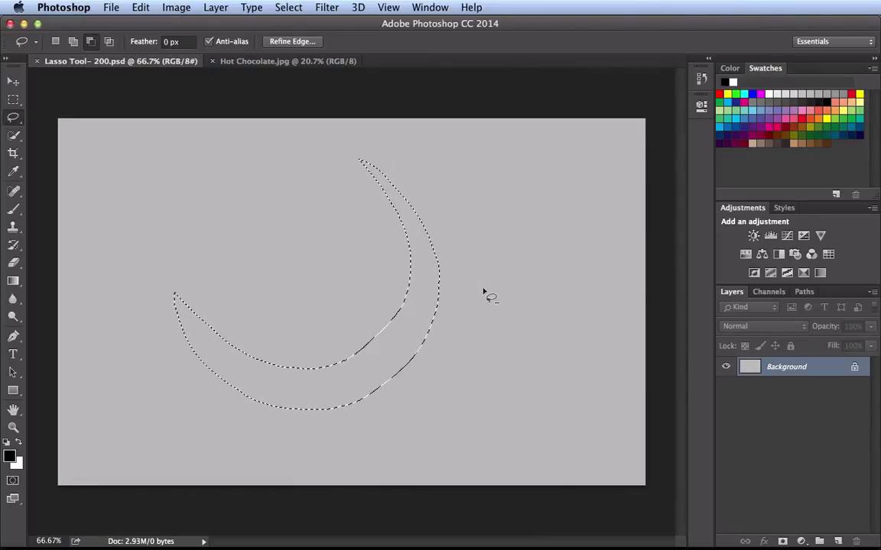
{"action": "key", "text": "super"}
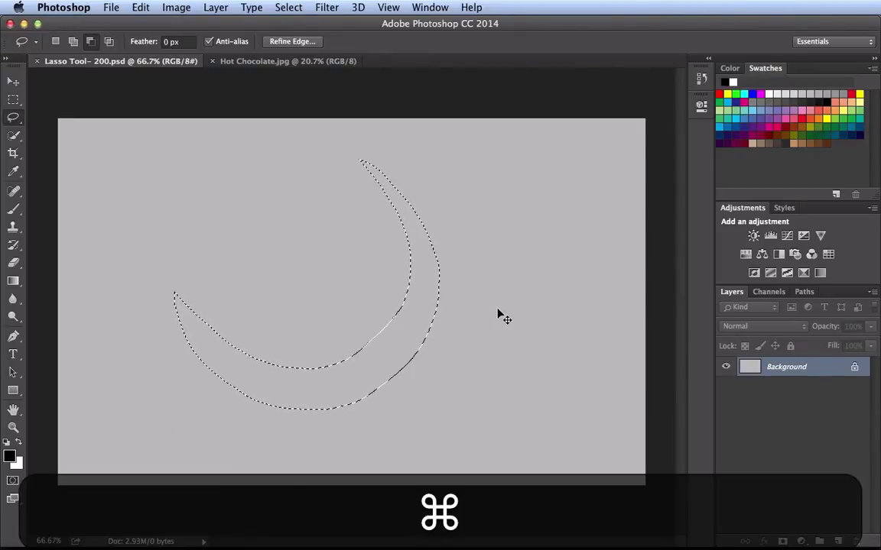
{"action": "key", "text": "super+d"}
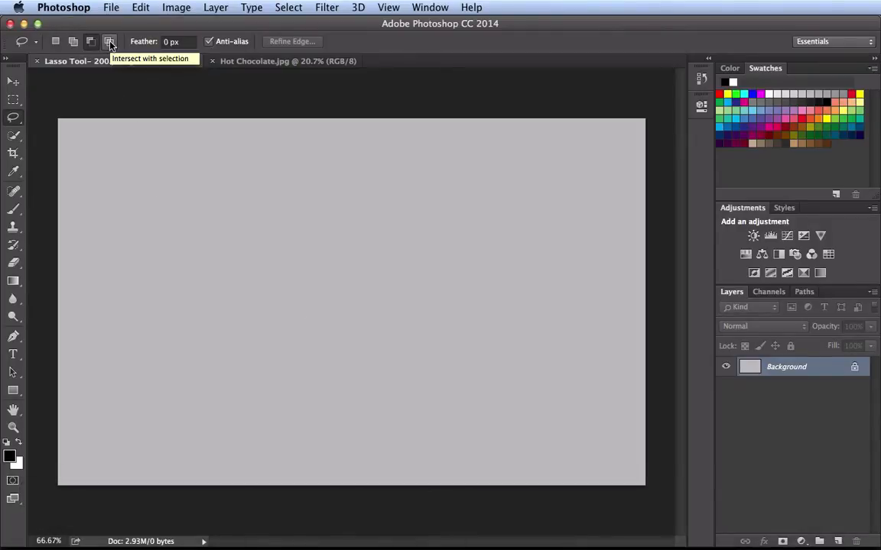
- In Intersect with selection mode, lasso a tall teardrop and cross it with a wide shape to keep only their overlap
{"action": "left_click", "coordinate": [108, 46]}
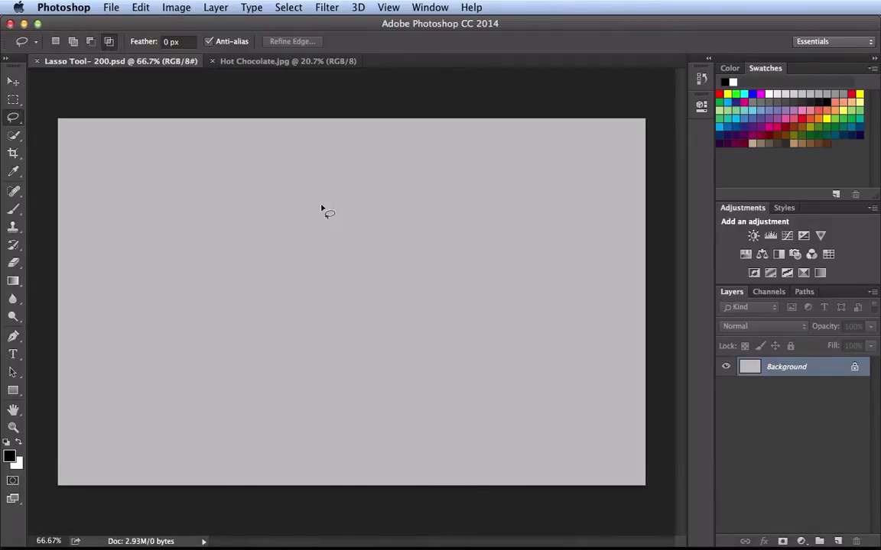
{"action": "mouse_move", "coordinate": [325, 161]}
{"action": "left_mouse_down"}
{"action": "mouse_move", "coordinate": [293, 305]}
{"action": "mouse_move", "coordinate": [362, 399]}
{"action": "mouse_move", "coordinate": [391, 244]}
{"action": "mouse_move", "coordinate": [314, 170]}
{"action": "left_mouse_up"}
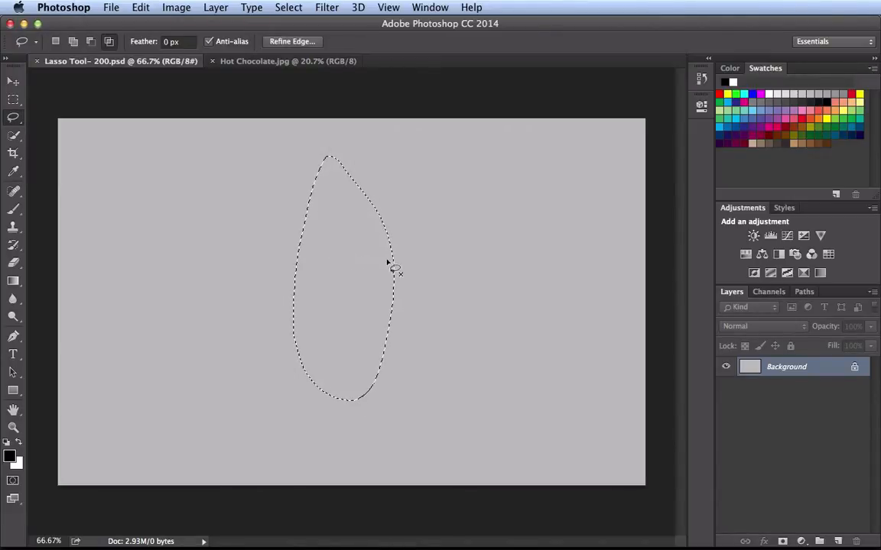
{"action": "mouse_move", "coordinate": [489, 255]}
{"action": "left_mouse_down"}
{"action": "mouse_move", "coordinate": [311, 230]}
{"action": "mouse_move", "coordinate": [200, 242]}
{"action": "mouse_move", "coordinate": [164, 281]}
{"action": "mouse_move", "coordinate": [172, 312]}
{"action": "mouse_move", "coordinate": [214, 332]}
{"action": "mouse_move", "coordinate": [458, 340]}
{"action": "mouse_move", "coordinate": [494, 325]}
{"action": "mouse_move", "coordinate": [491, 257]}
{"action": "left_mouse_up"}
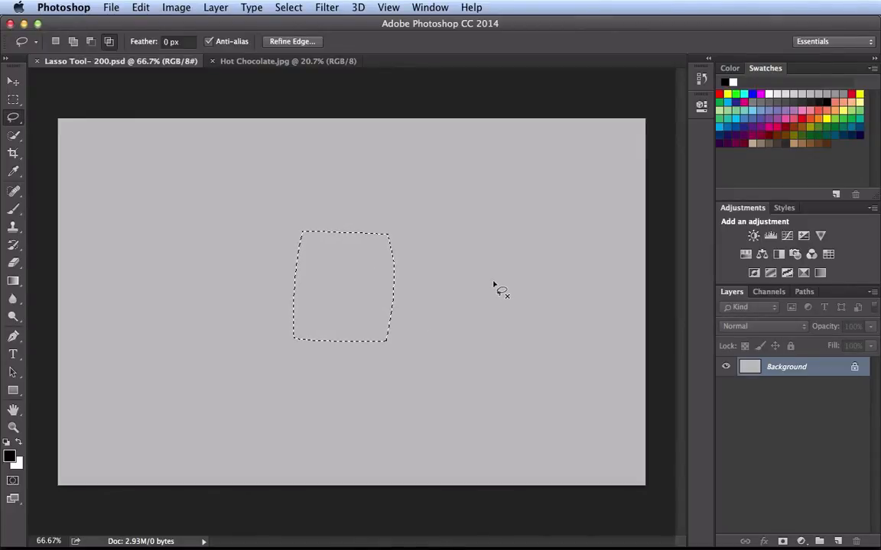
- Raise the lasso's feather to 3.3 px and reset it to 0 px
{"action": "left_click", "coordinate": [183, 42]}
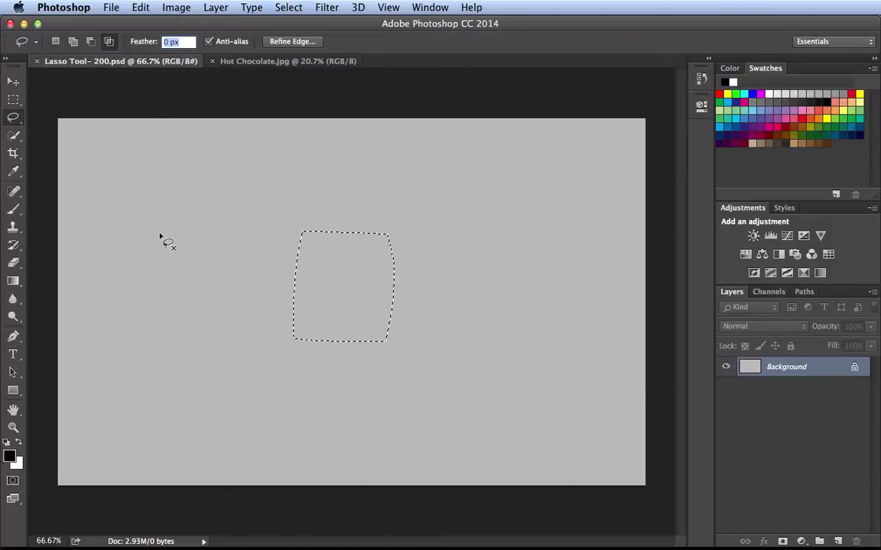
{"action": "left_click_drag", "start_coordinate": [136, 43], "coordinate": [162, 44]}
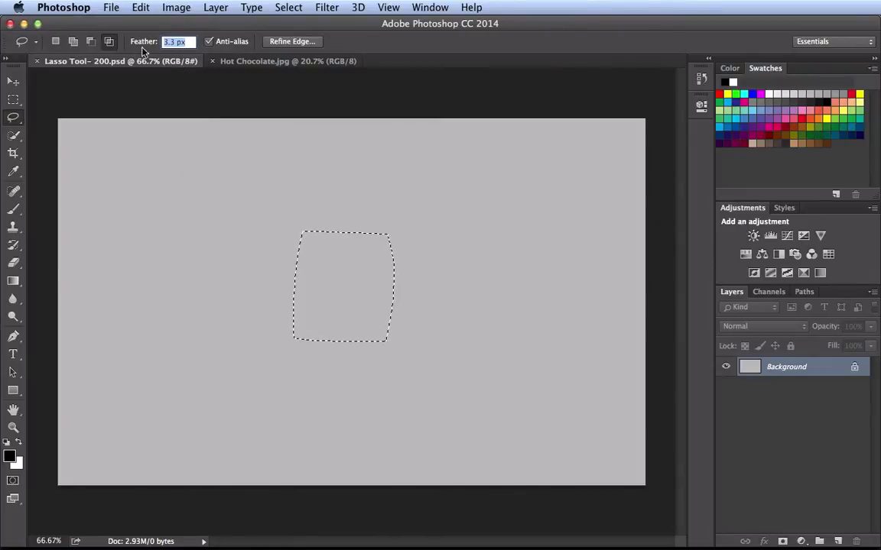
{"action": "type", "text": "0"}
{"action": "key", "text": "Return"}
- In New selection mode, replace the current selection with a freehand circle and add a larger oval touching its right side
{"action": "left_click", "coordinate": [56, 43]}
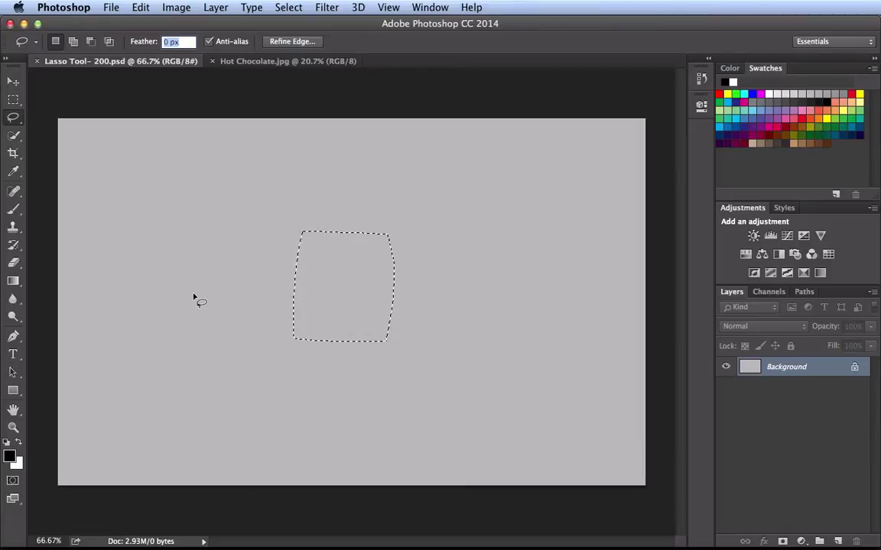
{"action": "key", "text": "super+d"}
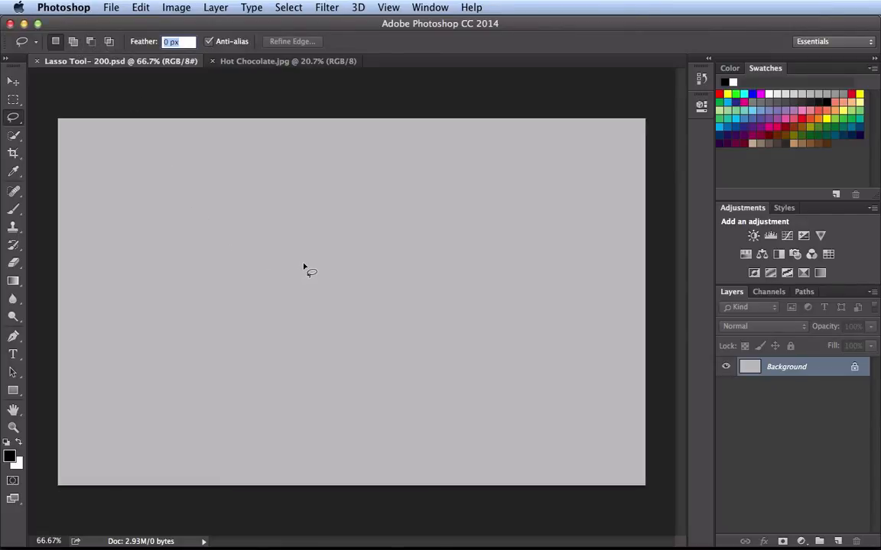
{"action": "mouse_move", "coordinate": [328, 191]}
{"action": "left_mouse_down"}
{"action": "mouse_move", "coordinate": [299, 189]}
{"action": "mouse_move", "coordinate": [222, 250]}
{"action": "mouse_move", "coordinate": [245, 338]}
{"action": "mouse_move", "coordinate": [311, 362]}
{"action": "mouse_move", "coordinate": [387, 322]}
{"action": "mouse_move", "coordinate": [392, 266]}
{"action": "mouse_move", "coordinate": [364, 214]}
{"action": "left_mouse_up"}
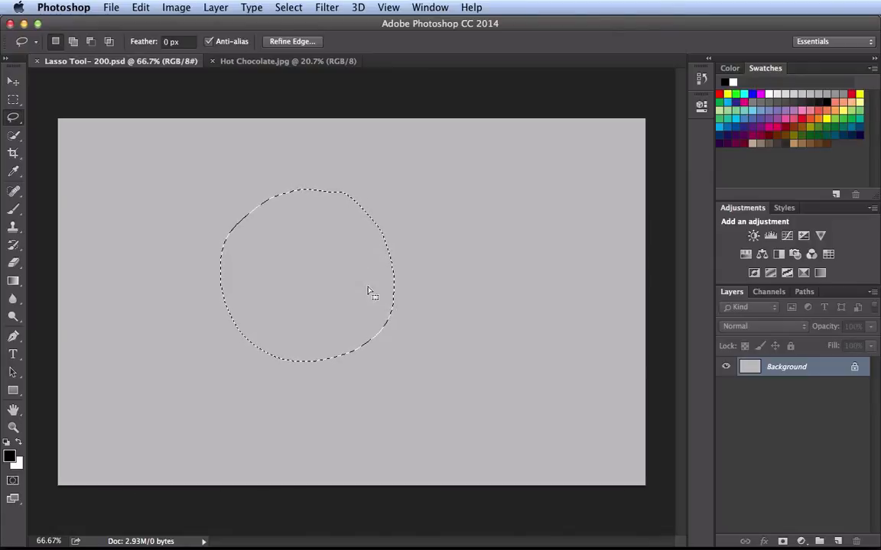
{"action": "key", "text": "shift"}
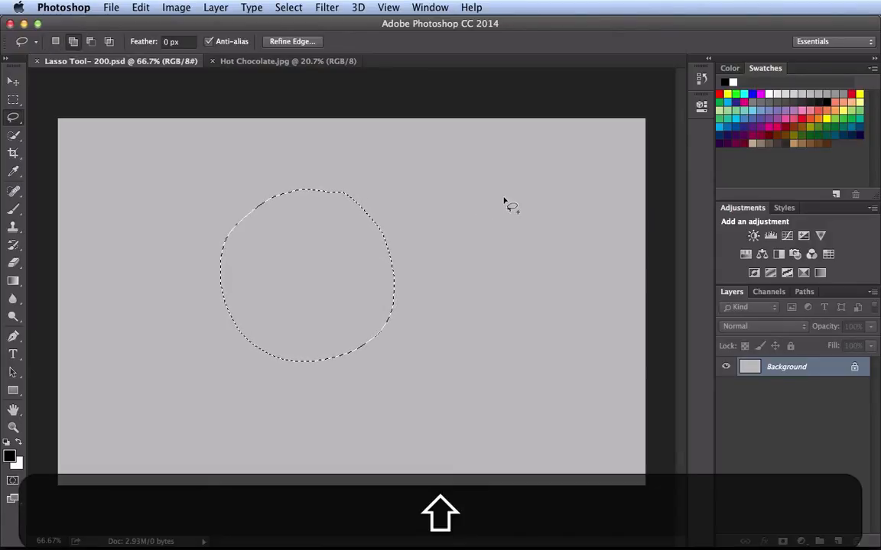
{"action": "mouse_move", "coordinate": [500, 163]}
{"action": "left_mouse_down"}
{"action": "mouse_move", "coordinate": [446, 181]}
{"action": "mouse_move", "coordinate": [397, 256]}
{"action": "mouse_move", "coordinate": [400, 310]}
{"action": "mouse_move", "coordinate": [434, 348]}
{"action": "mouse_move", "coordinate": [487, 365]}
{"action": "mouse_move", "coordinate": [539, 355]}
{"action": "mouse_move", "coordinate": [578, 291]}
{"action": "mouse_move", "coordinate": [572, 230]}
{"action": "mouse_move", "coordinate": [538, 180]}
{"action": "mouse_move", "coordinate": [501, 163]}
{"action": "left_mouse_up"}
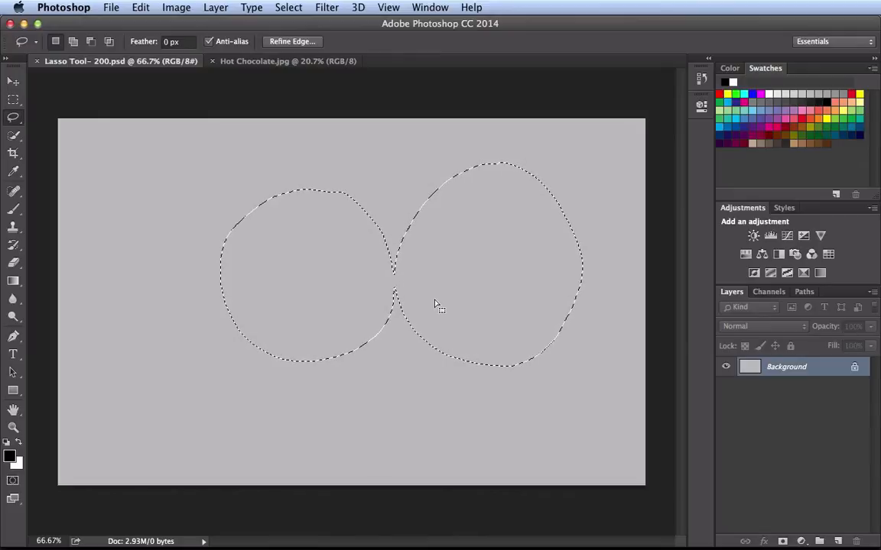
- Subtract a wide horizontal band through the middle of both round selections and deselect the remaining pieces
{"action": "key", "text": "alt"}
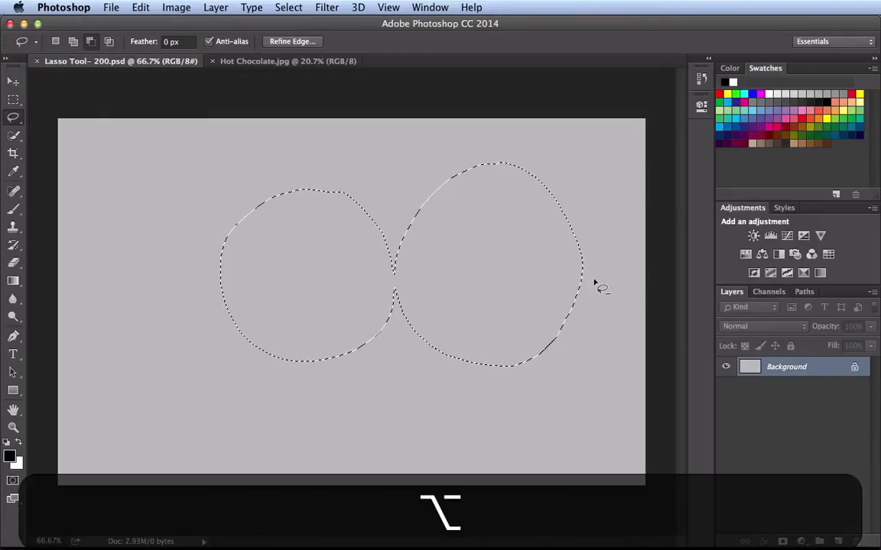
{"action": "mouse_move", "coordinate": [603, 253]}
{"action": "left_mouse_down"}
{"action": "mouse_move", "coordinate": [318, 229]}
{"action": "mouse_move", "coordinate": [259, 234]}
{"action": "mouse_move", "coordinate": [208, 257]}
{"action": "left_mouse_up"}
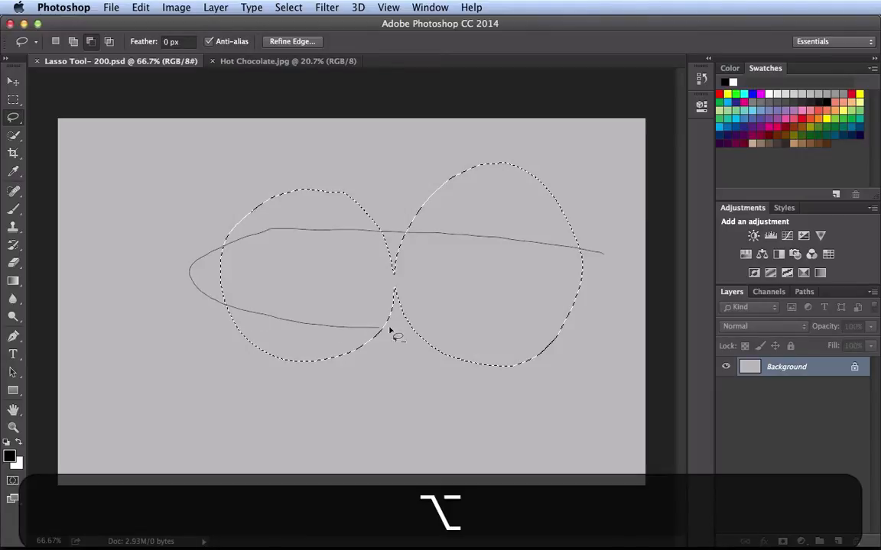
{"action": "mouse_move", "coordinate": [389, 330]}
{"action": "left_mouse_down"}
{"action": "mouse_move", "coordinate": [581, 315]}
{"action": "mouse_move", "coordinate": [612, 296]}
{"action": "mouse_move", "coordinate": [606, 254]}
{"action": "left_mouse_up"}
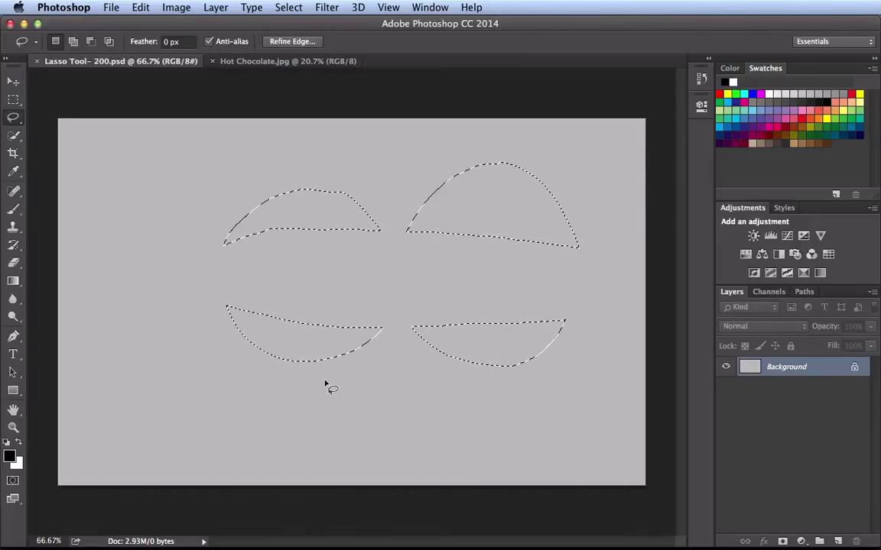
{"action": "key", "text": "super+d"}
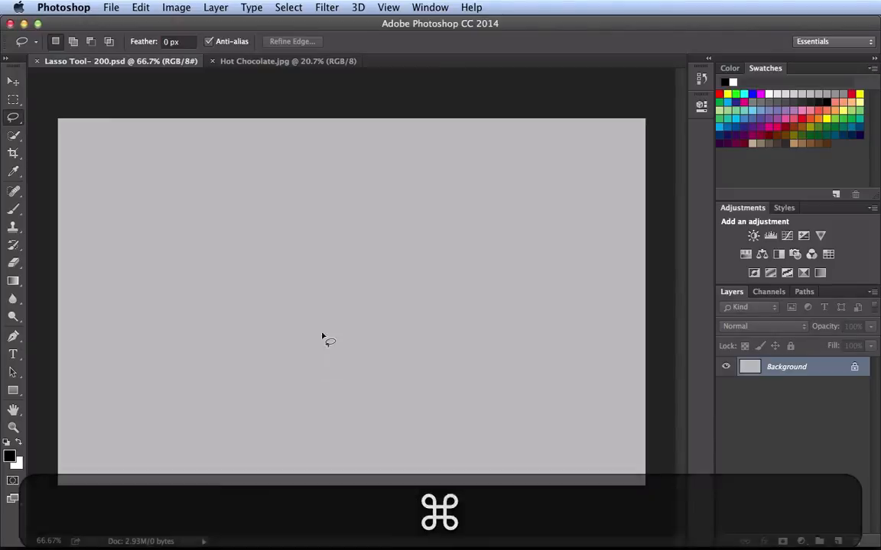
- Lasso a tall oval and cross it with a wide shape in temporary intersect mode to keep only their overlap
{"action": "mouse_move", "coordinate": [300, 172]}
{"action": "left_mouse_down"}
{"action": "mouse_move", "coordinate": [218, 305]}
{"action": "mouse_move", "coordinate": [336, 310]}
{"action": "mouse_move", "coordinate": [330, 197]}
{"action": "mouse_move", "coordinate": [301, 166]}
{"action": "left_mouse_up"}
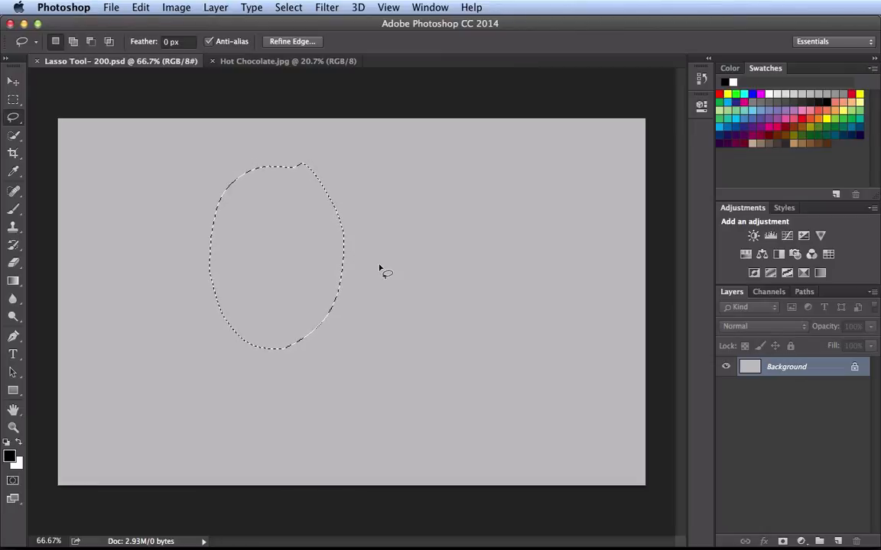
{"action": "key", "text": "alt"}
{"action": "key", "text": "shift"}
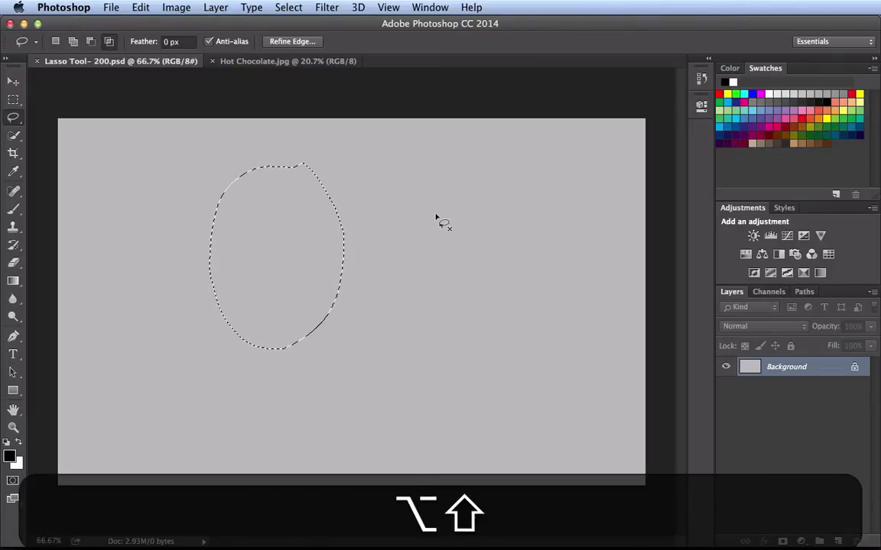
{"action": "mouse_move", "coordinate": [429, 214]}
{"action": "left_mouse_down"}
{"action": "mouse_move", "coordinate": [395, 207]}
{"action": "mouse_move", "coordinate": [225, 211]}
{"action": "mouse_move", "coordinate": [169, 226]}
{"action": "mouse_move", "coordinate": [128, 270]}
{"action": "left_mouse_up"}
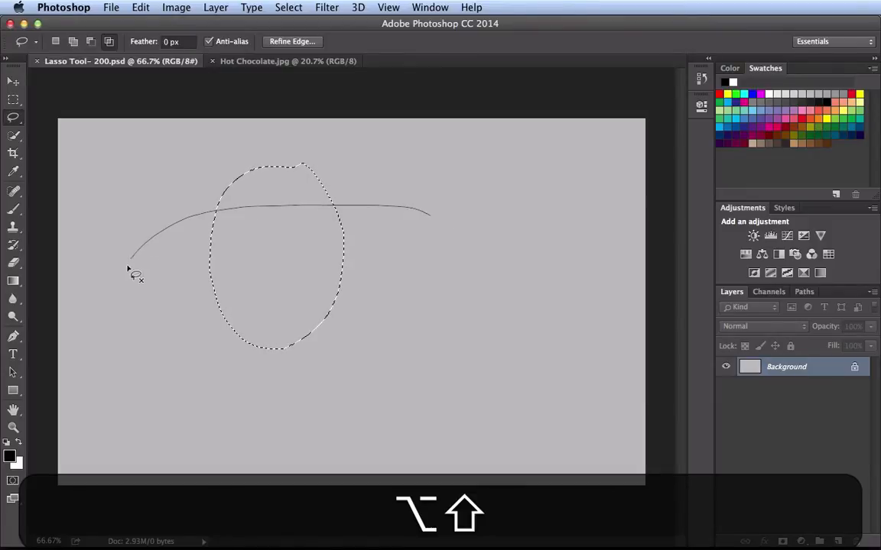
{"action": "mouse_move", "coordinate": [239, 304]}
{"action": "left_mouse_down"}
{"action": "mouse_move", "coordinate": [391, 287]}
{"action": "mouse_move", "coordinate": [426, 267]}
{"action": "left_mouse_up"}
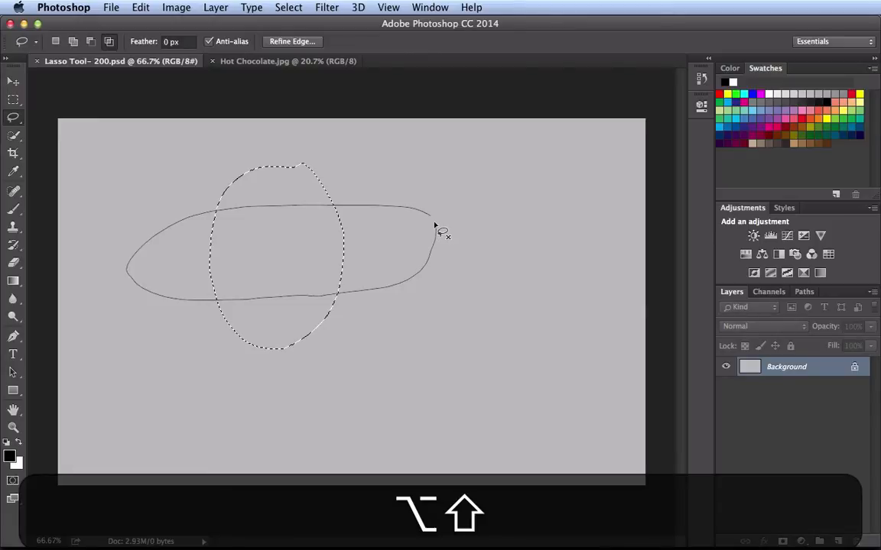
{"action": "left_click_drag", "start_coordinate": [435, 225], "coordinate": [433, 226]}
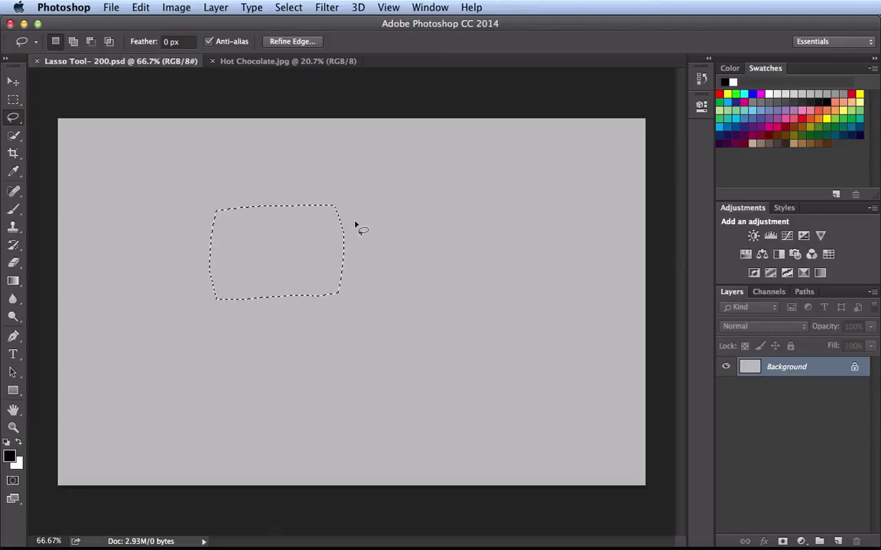
- Switch to Hot Chocolate.jpg, try an open lasso along the whipped cream's upper right edge, and deselect it
{"action": "left_click", "coordinate": [280, 65]}
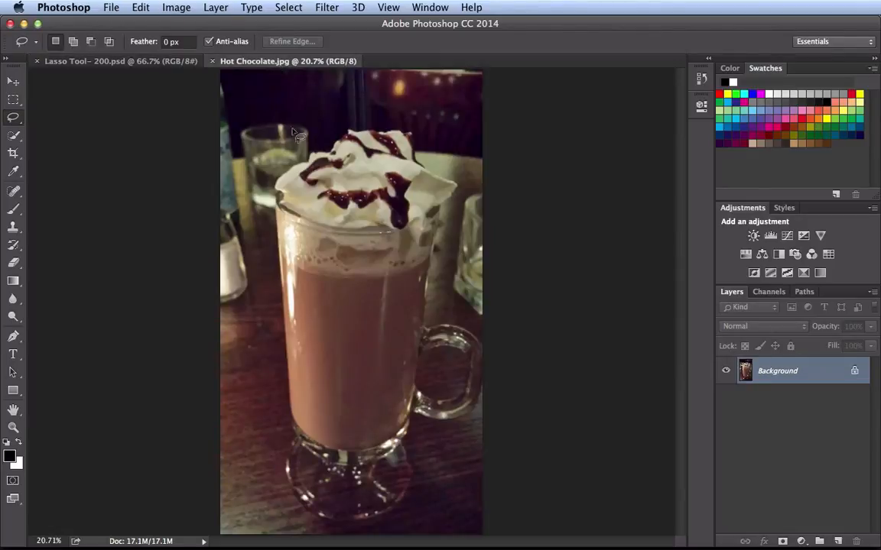
{"action": "key", "text": "super+space"}
{"action": "mouse_move", "coordinate": [364, 166]}
{"action": "left_mouse_down"}
{"action": "mouse_move", "coordinate": [393, 158]}
{"action": "mouse_move", "coordinate": [334, 237]}
{"action": "left_mouse_up"}
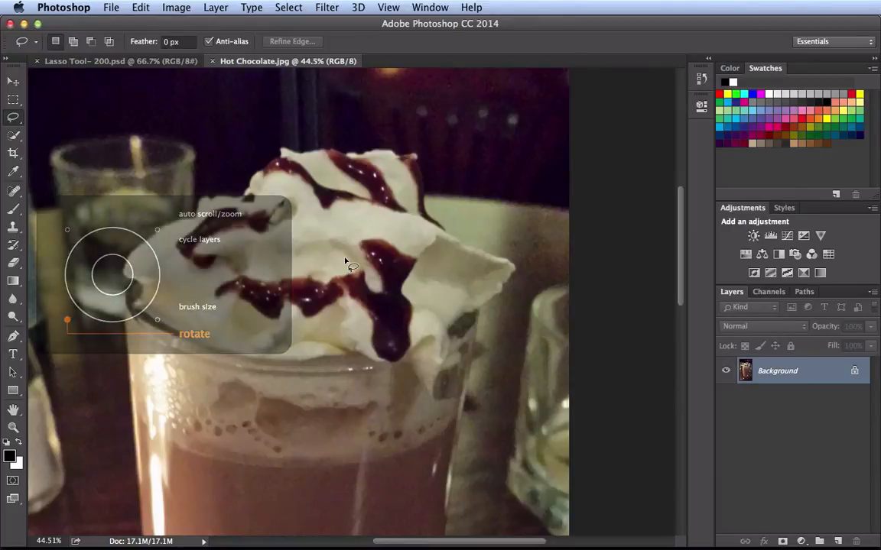
{"action": "scroll", "coordinate": [344, 260], "scroll_direction": "up", "scroll_amount": 10}
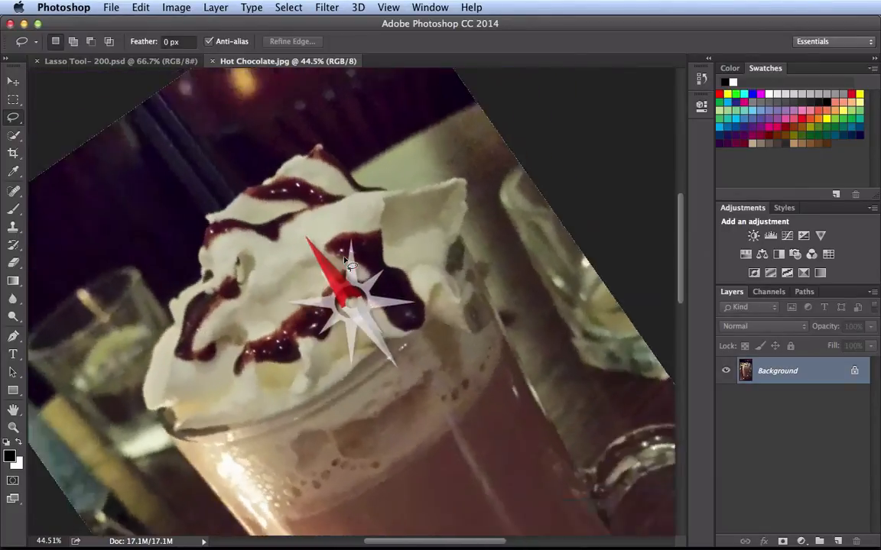
{"action": "scroll", "coordinate": [348, 262], "scroll_direction": "up", "scroll_amount": 3}
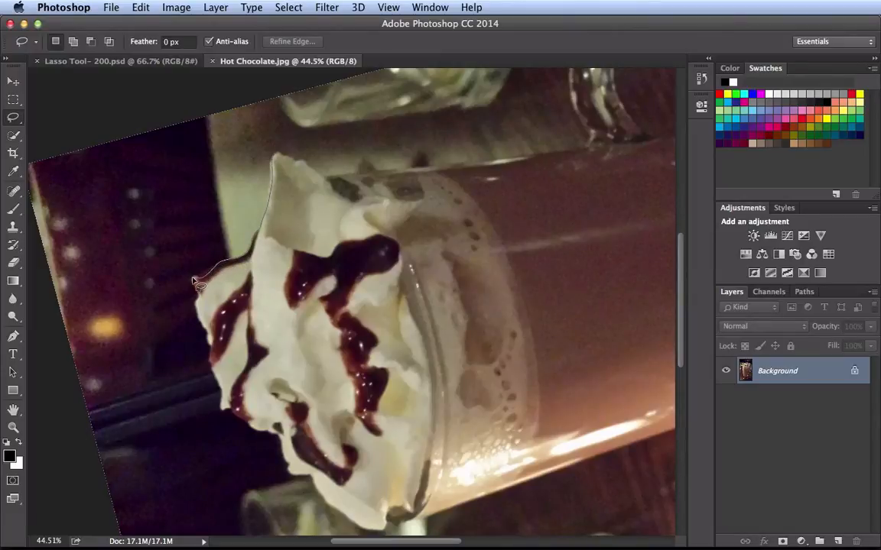
{"action": "left_click_drag", "start_coordinate": [194, 284], "coordinate": [194, 282]}
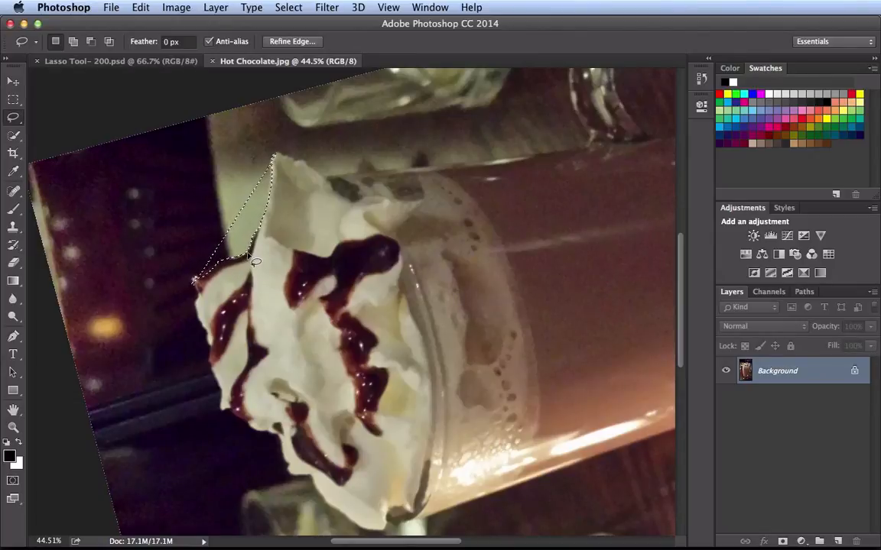
{"action": "key", "text": "super+d"}
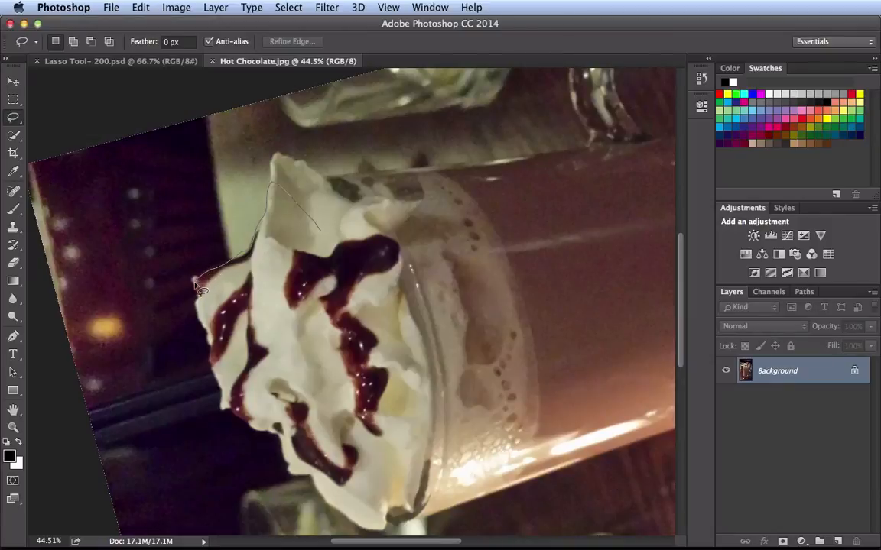
- Lasso the whipped cream's upper right part, closing the loop inside the cream, and temporarily add the adjoining upper left part
{"action": "left_click_drag", "start_coordinate": [207, 330], "coordinate": [210, 337]}
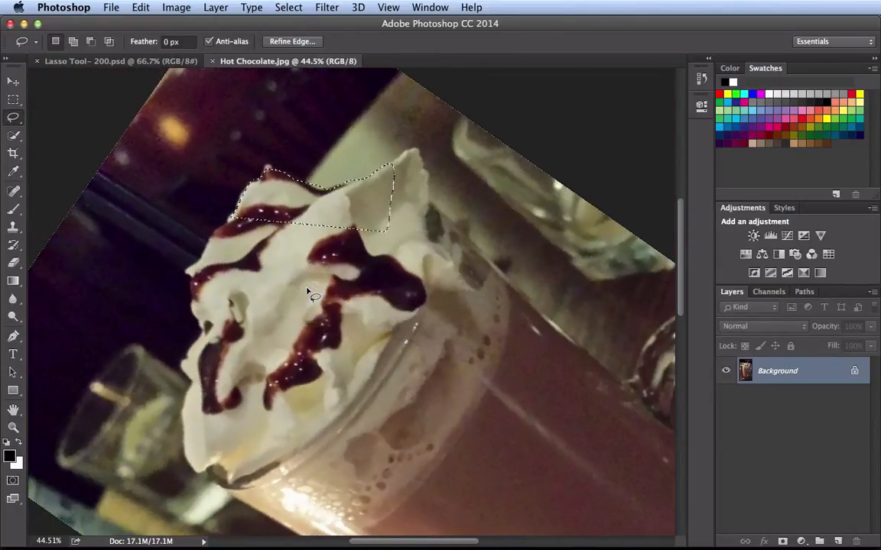
{"action": "key", "text": "space"}
{"action": "mouse_move", "coordinate": [309, 292]}
{"action": "left_mouse_down"}
{"action": "mouse_move", "coordinate": [335, 233]}
{"action": "mouse_move", "coordinate": [390, 222]}
{"action": "left_mouse_up"}
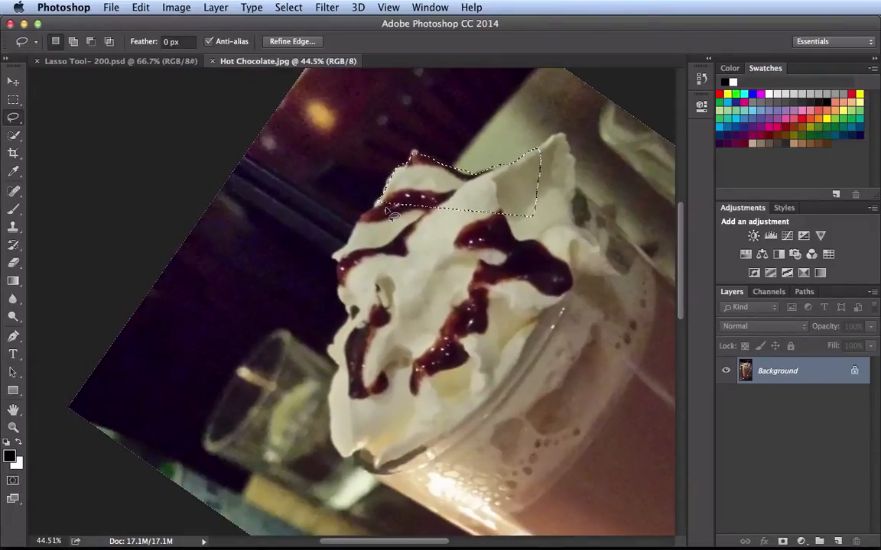
{"action": "key", "text": "shift"}
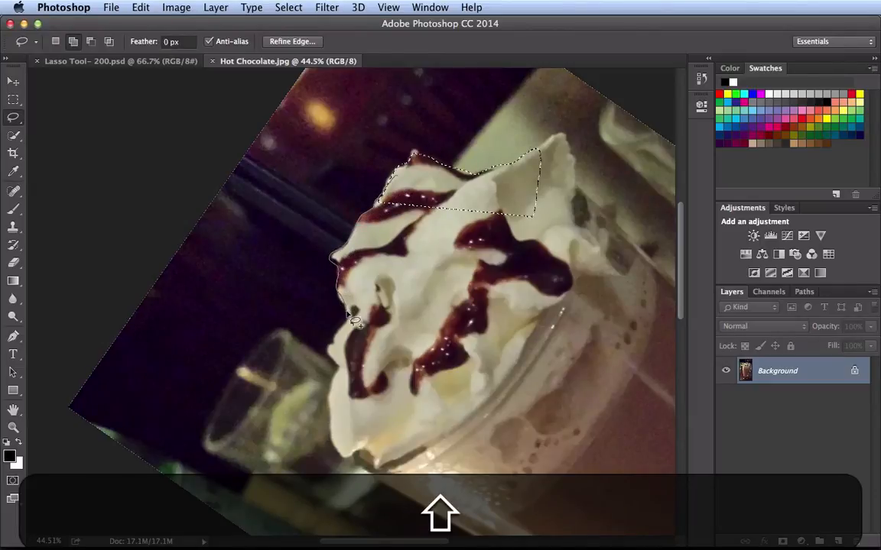
{"action": "left_click_drag", "start_coordinate": [348, 318], "coordinate": [334, 346]}
{"action": "left_click_drag", "start_coordinate": [388, 388], "coordinate": [425, 208]}
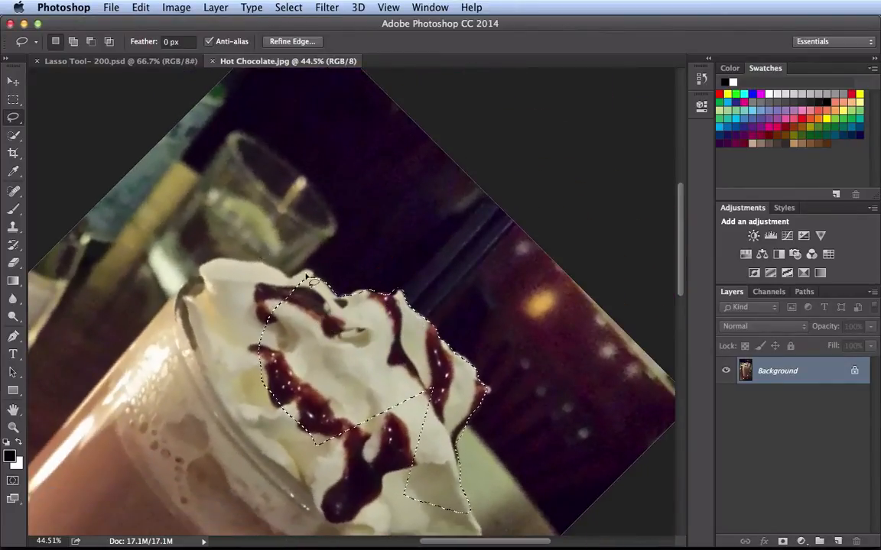
- In Add to selection mode, lasso the cream's left side, lower rim and right tip to complete the whipped cream selection
{"action": "left_click", "coordinate": [73, 42]}
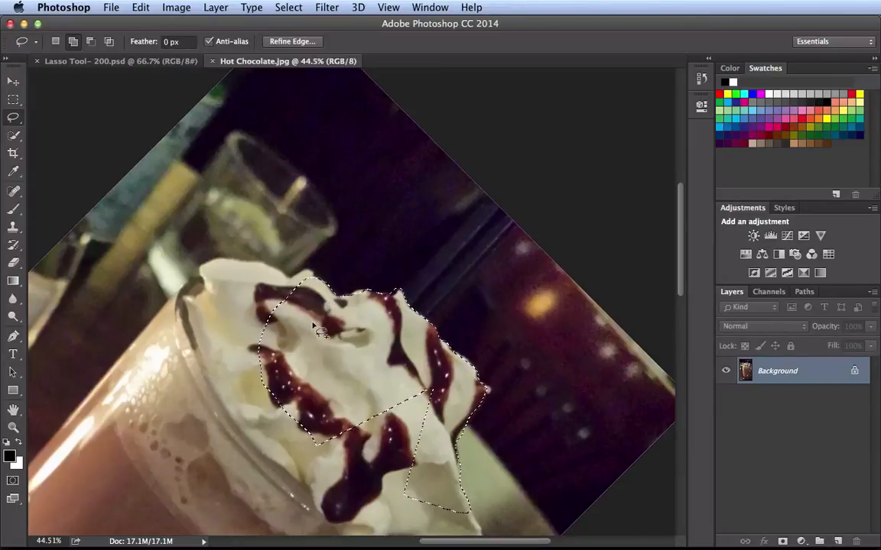
{"action": "key", "text": "space"}
{"action": "left_click_drag", "start_coordinate": [293, 333], "coordinate": [348, 262]}
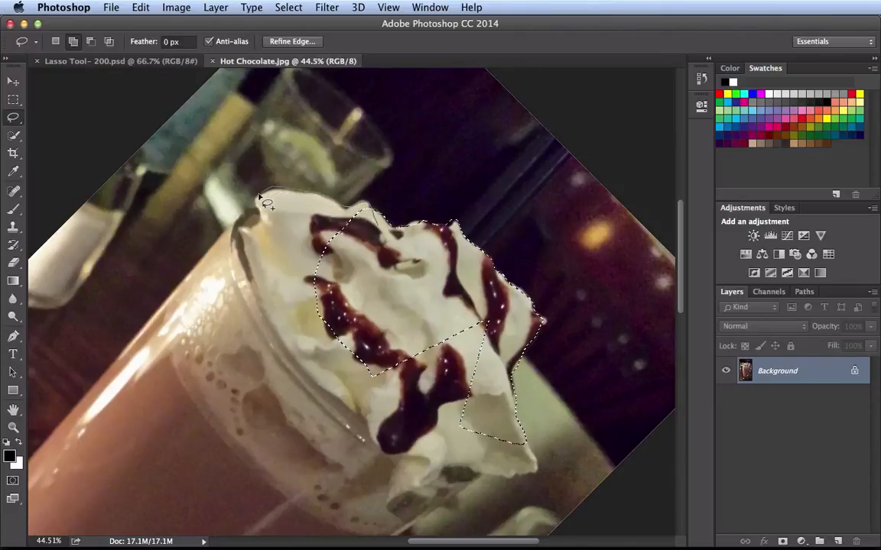
{"action": "mouse_move", "coordinate": [245, 229]}
{"action": "left_mouse_down"}
{"action": "mouse_move", "coordinate": [231, 230]}
{"action": "mouse_move", "coordinate": [237, 278]}
{"action": "mouse_move", "coordinate": [297, 364]}
{"action": "left_mouse_up"}
{"action": "mouse_move", "coordinate": [334, 399]}
{"action": "left_mouse_down"}
{"action": "mouse_move", "coordinate": [378, 438]}
{"action": "mouse_move", "coordinate": [401, 435]}
{"action": "mouse_move", "coordinate": [494, 350]}
{"action": "left_mouse_up"}
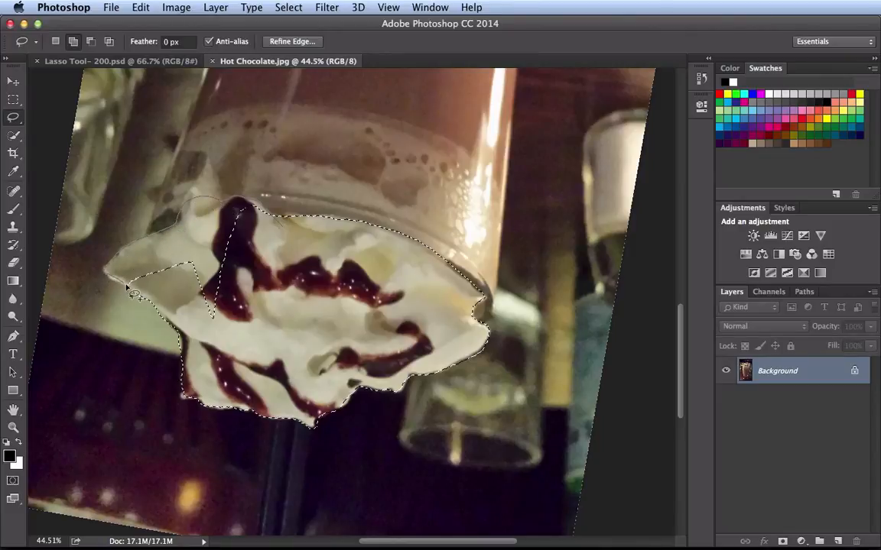
{"action": "mouse_move", "coordinate": [156, 298]}
{"action": "left_mouse_down"}
{"action": "mouse_move", "coordinate": [199, 316]}
{"action": "mouse_move", "coordinate": [256, 308]}
{"action": "mouse_move", "coordinate": [268, 264]}
{"action": "left_mouse_up"}
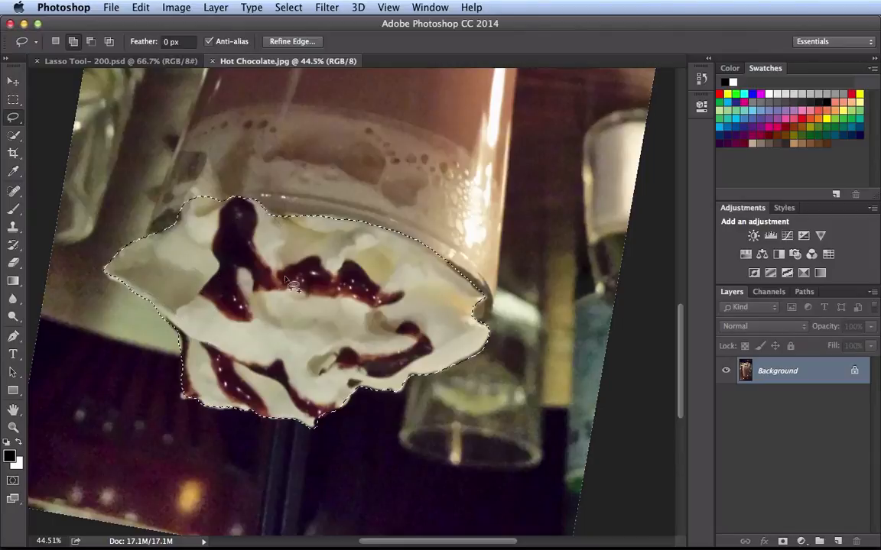
{"action": "key", "text": "Escape"}
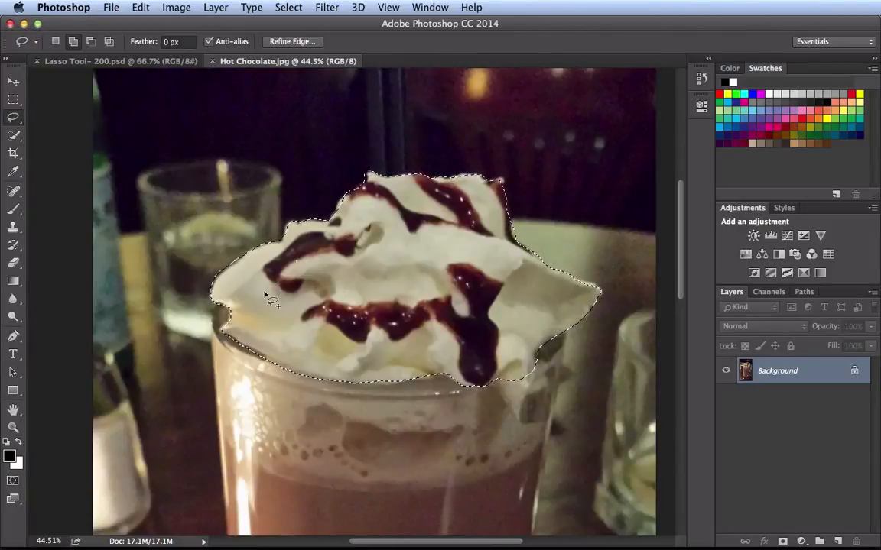
- Add the pointed bit of cream below the lower right edge, beside the chocolate drip, to the selection
{"action": "key", "text": "super+space"}
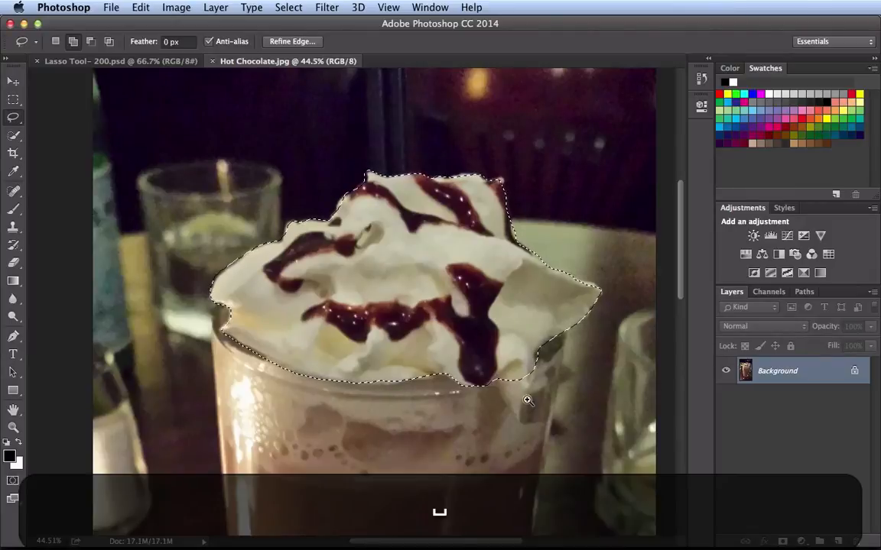
{"action": "mouse_move", "coordinate": [526, 391]}
{"action": "left_mouse_down"}
{"action": "mouse_move", "coordinate": [562, 366]}
{"action": "mouse_move", "coordinate": [427, 374]}
{"action": "left_mouse_up"}
{"action": "key", "text": "space"}
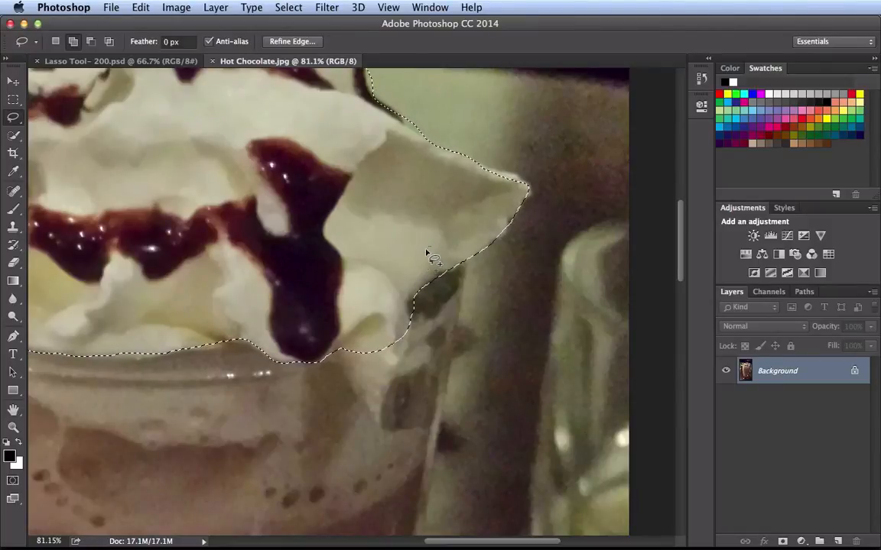
{"action": "mouse_move", "coordinate": [428, 247]}
{"action": "left_mouse_down"}
{"action": "mouse_move", "coordinate": [383, 399]}
{"action": "mouse_move", "coordinate": [310, 340]}
{"action": "left_mouse_up"}
- Temporarily subtract the sliver of dark background beside the cream's upper left peak from the selection
{"action": "key", "text": "space"}
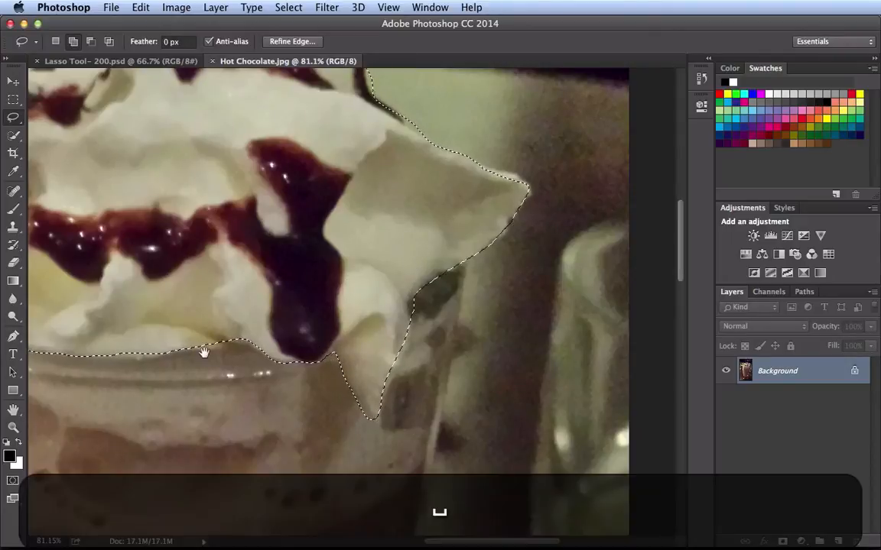
{"action": "left_click_drag", "start_coordinate": [280, 346], "coordinate": [468, 323]}
{"action": "left_click_drag", "start_coordinate": [265, 318], "coordinate": [257, 350]}
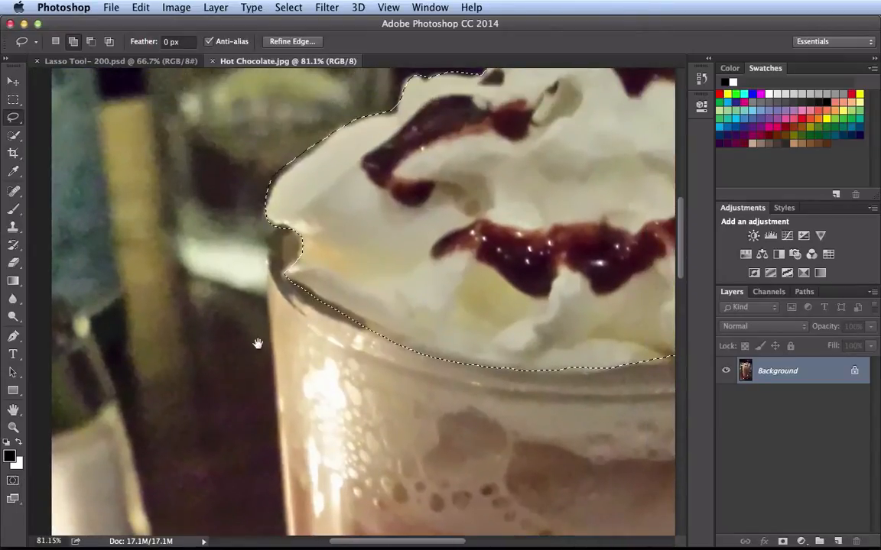
{"action": "left_click_drag", "start_coordinate": [344, 227], "coordinate": [214, 400]}
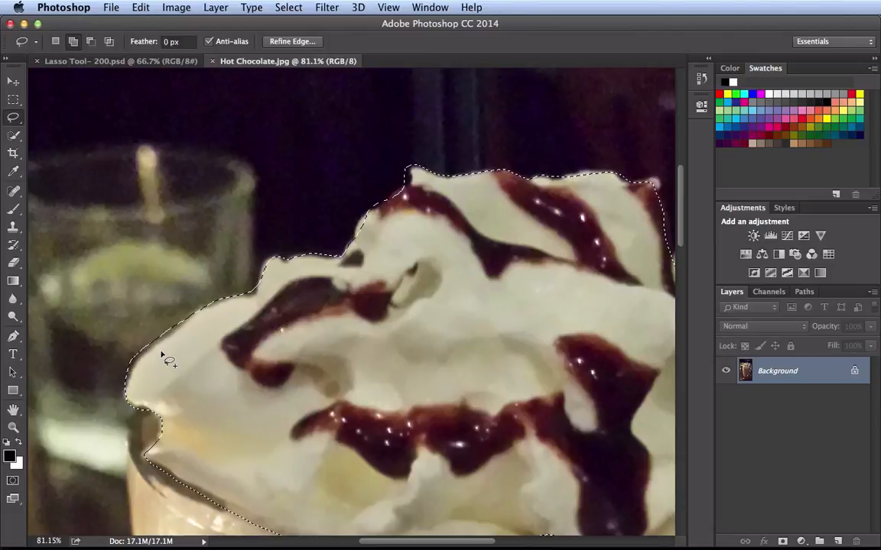
{"action": "key", "text": "alt"}
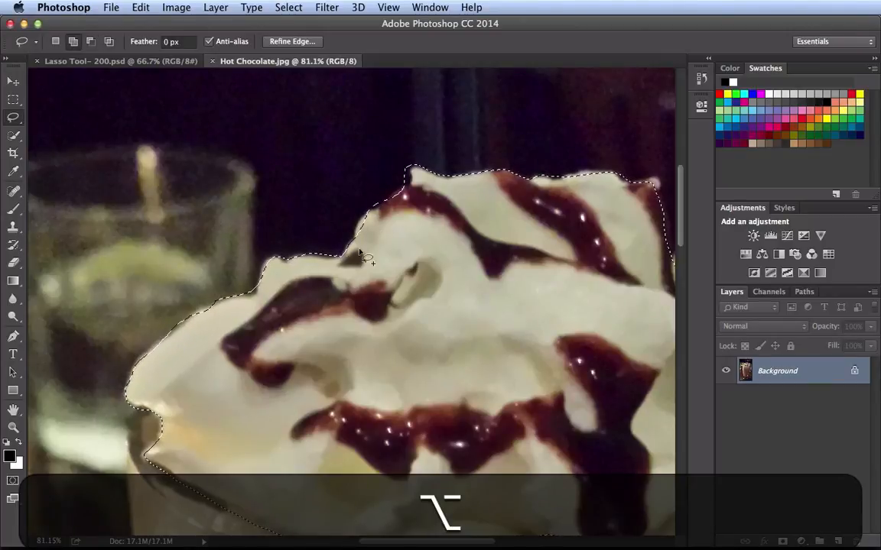
{"action": "key", "text": "alt"}
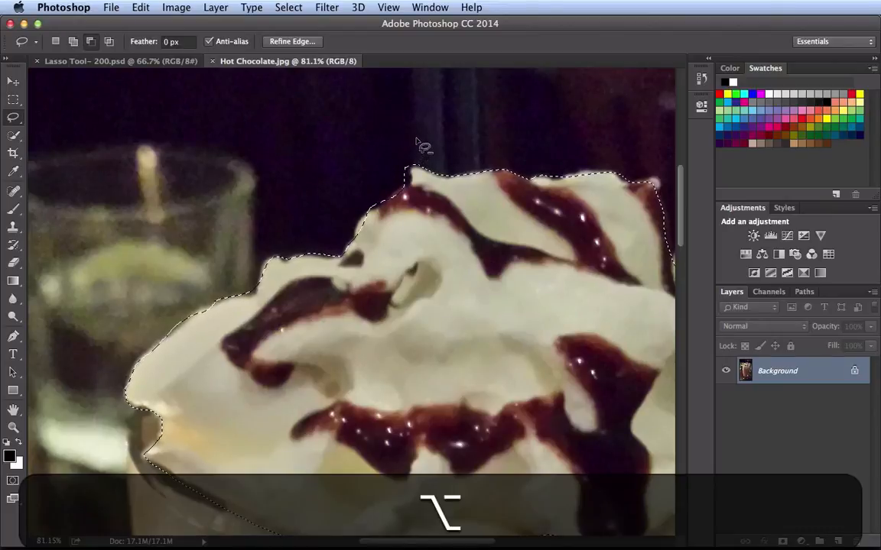
{"action": "mouse_move", "coordinate": [414, 173]}
{"action": "left_mouse_down"}
{"action": "mouse_move", "coordinate": [397, 189]}
{"action": "mouse_move", "coordinate": [428, 147]}
{"action": "left_mouse_up"}
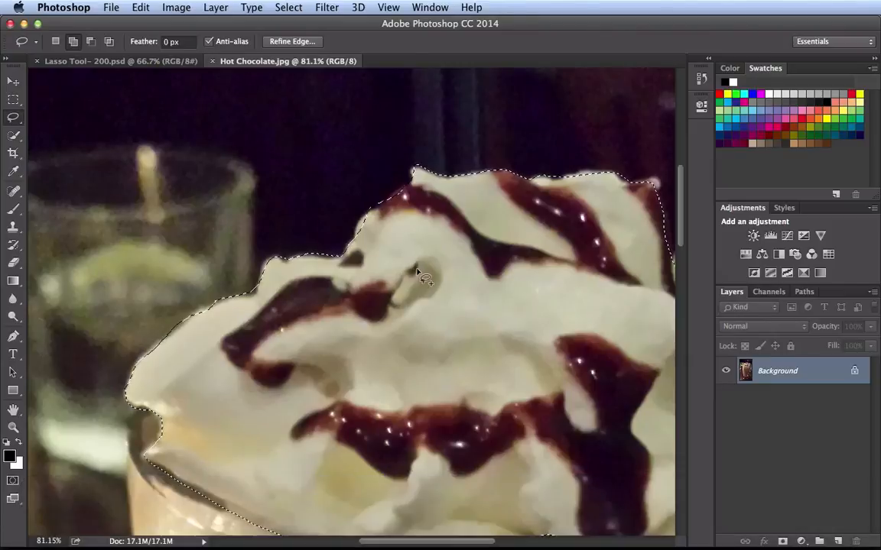
- Open Refine Edge for the whipped cream selection, accept its settings without changes, and deselect
{"action": "key", "text": "super+minus"}
{"action": "left_click_drag", "start_coordinate": [497, 273], "coordinate": [336, 222]}
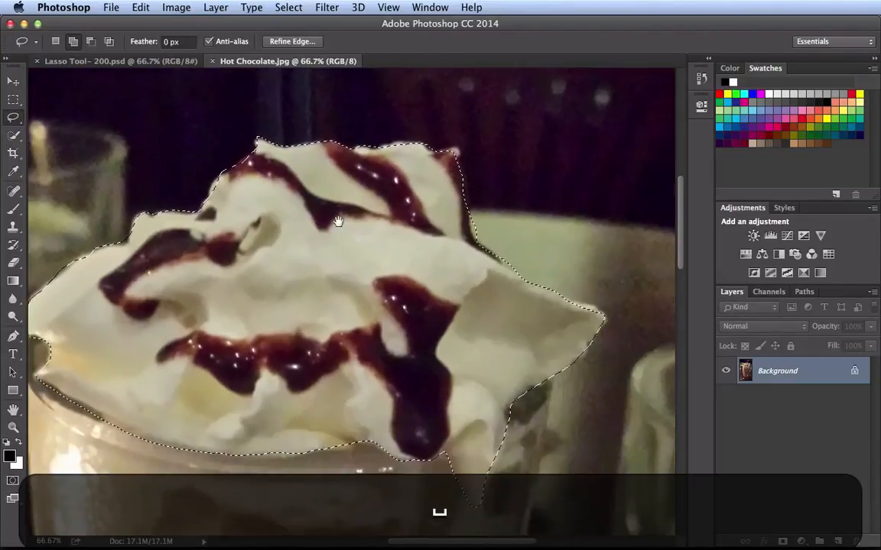
{"action": "key", "text": "super"}
{"action": "key", "text": "super+0"}
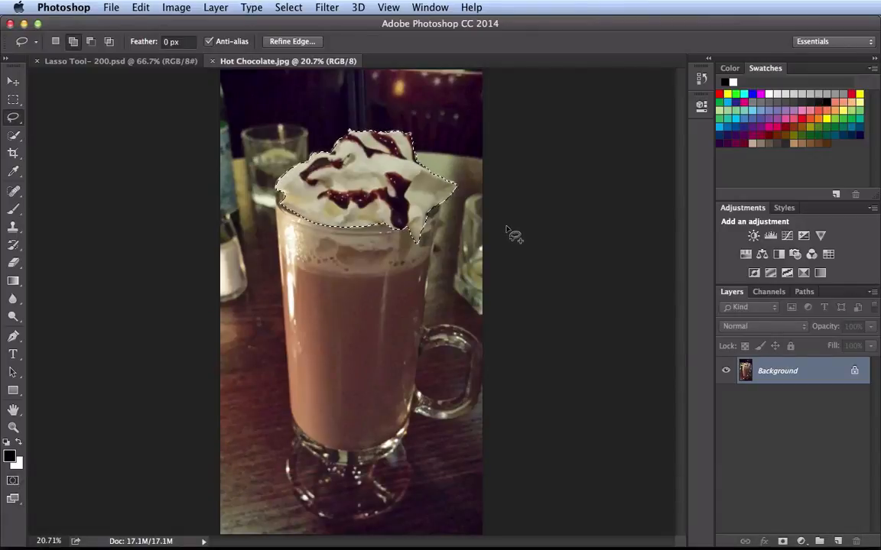
{"action": "left_click", "coordinate": [287, 42]}
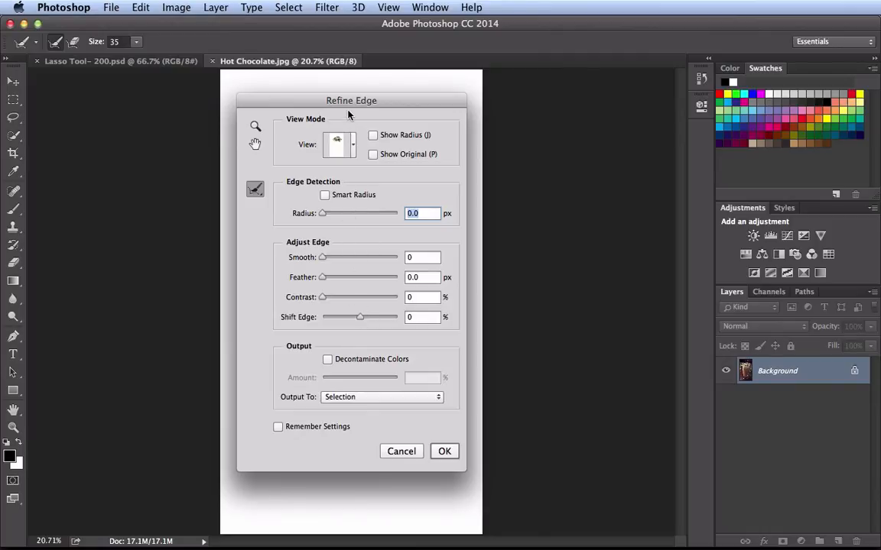
{"action": "left_click", "coordinate": [444, 453]}
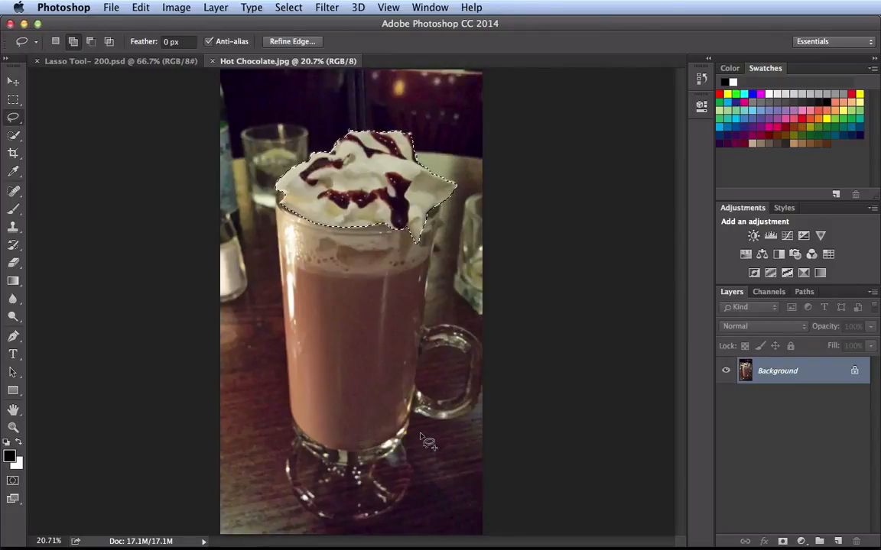
{"action": "key", "text": "super+d"}
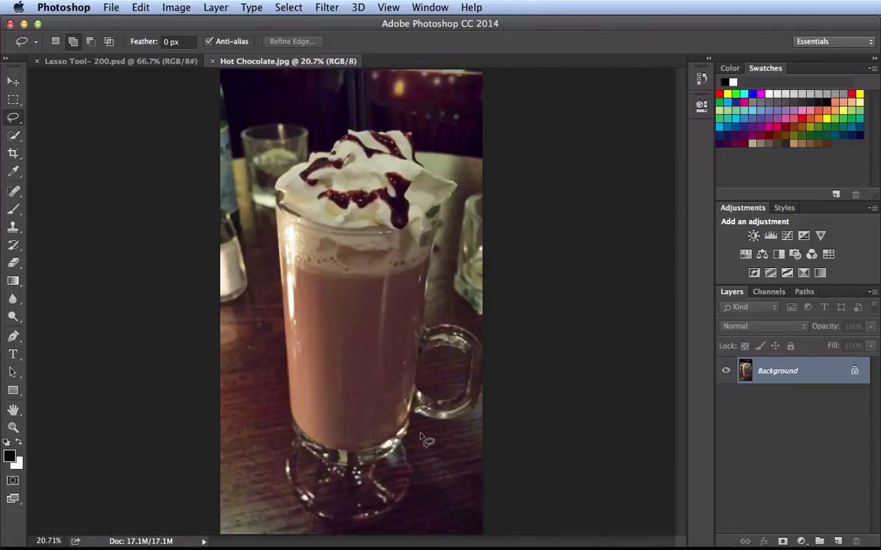